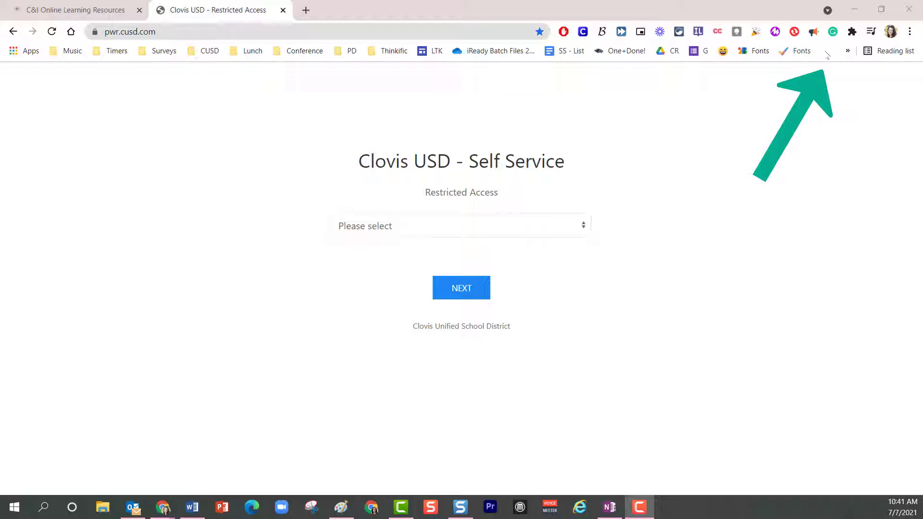
- Add a folder to the bookmarks bar, with a new subfolder entry in its folder tree named CUSD 2, and save it
right_click(827, 54)
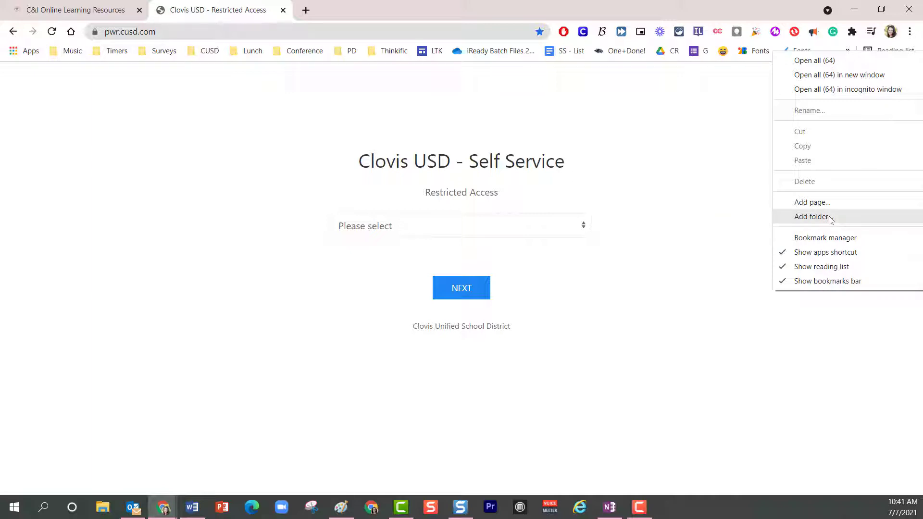
left_click(813, 217)
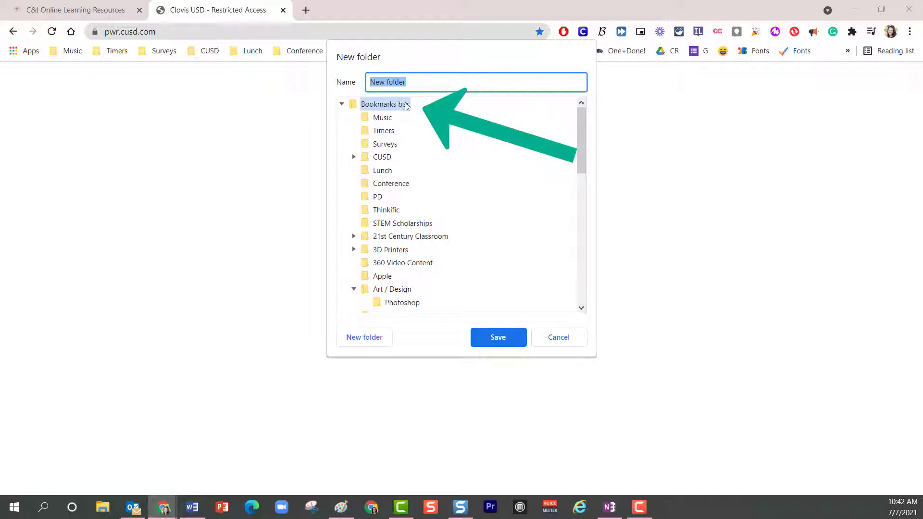
left_click(389, 134)
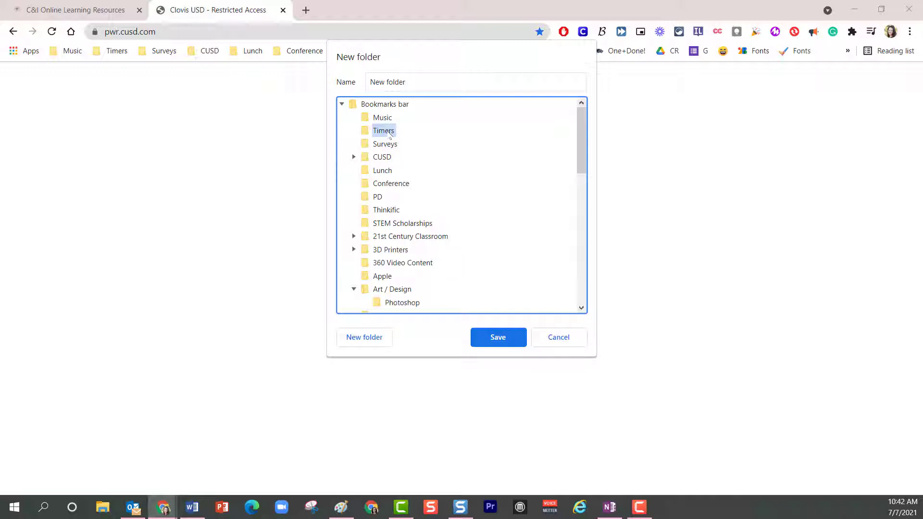
left_click(392, 106)
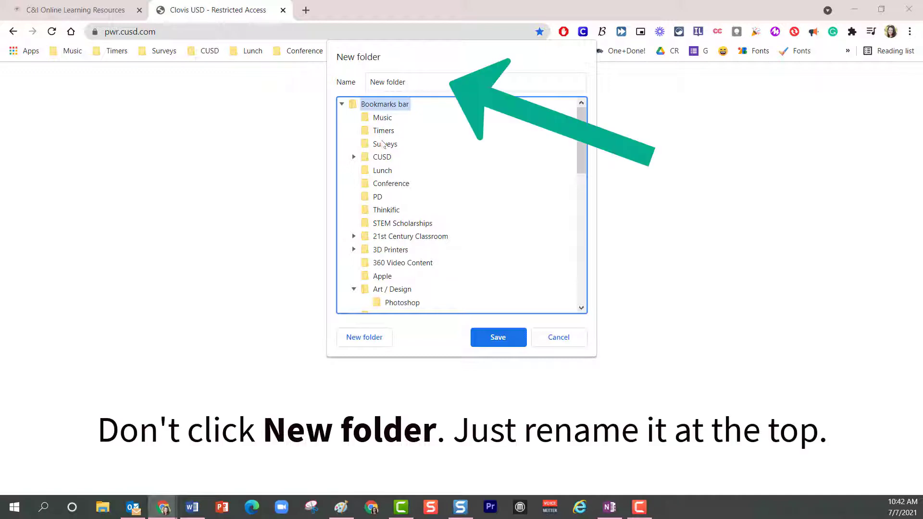
left_click(365, 337)
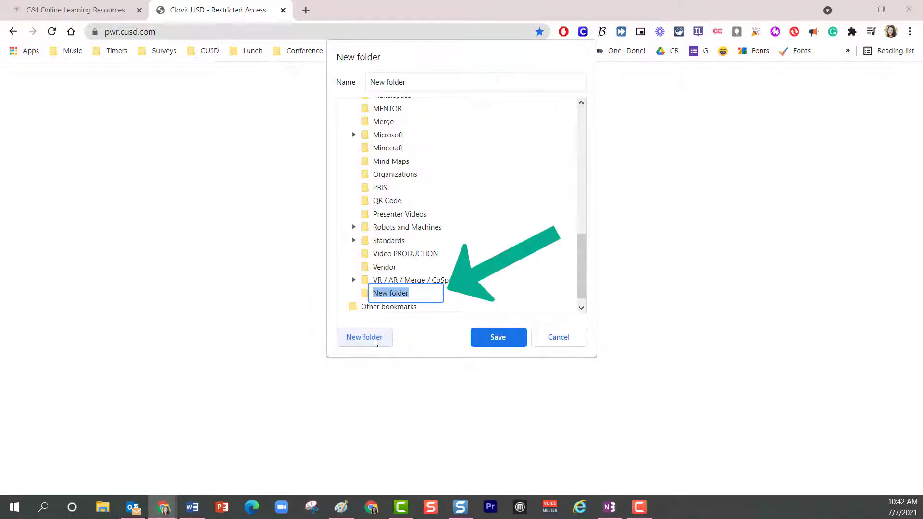
type("CU")
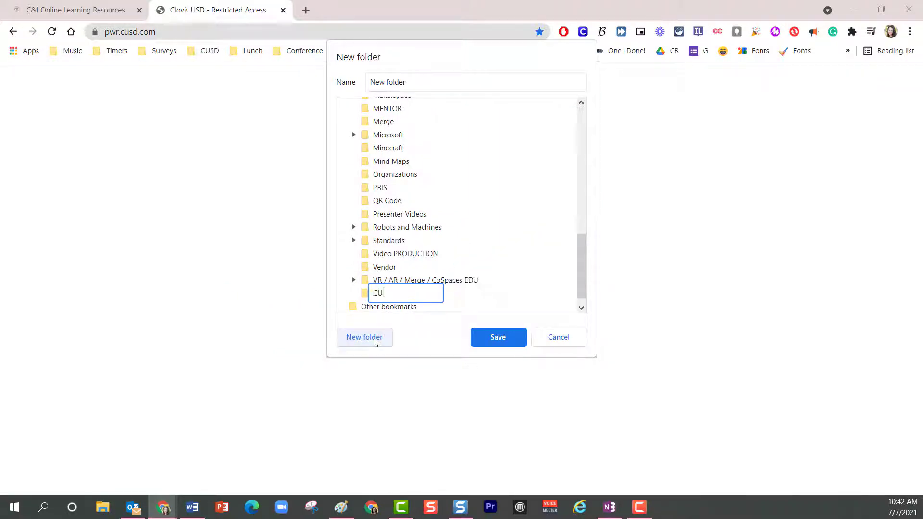
type("SD 2")
left_click(501, 339)
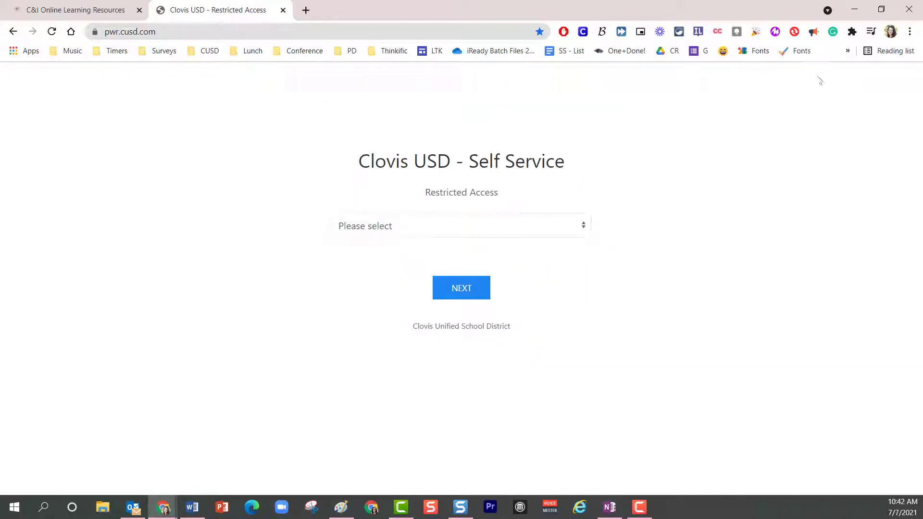
- Move the CUSD 2 folder from the end of the overflow bookmarks to between CUSD and Lunch on the bookmarks bar
left_click(849, 54)
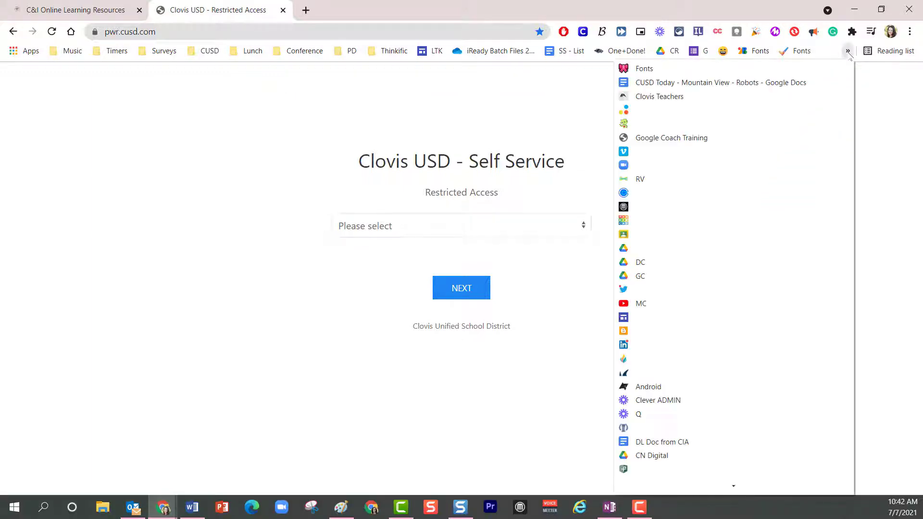
scroll(779, 161, "down", 2)
scroll(762, 239, "down", 10)
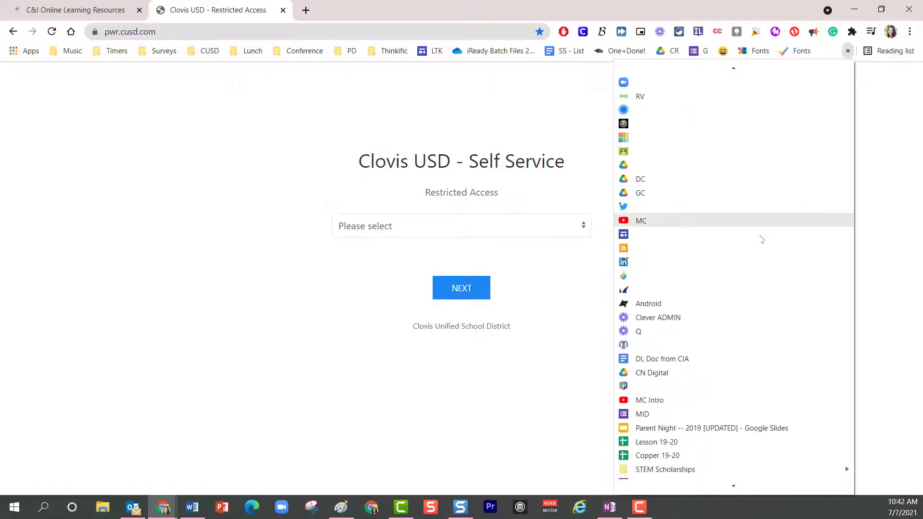
scroll(762, 239, "down", 14)
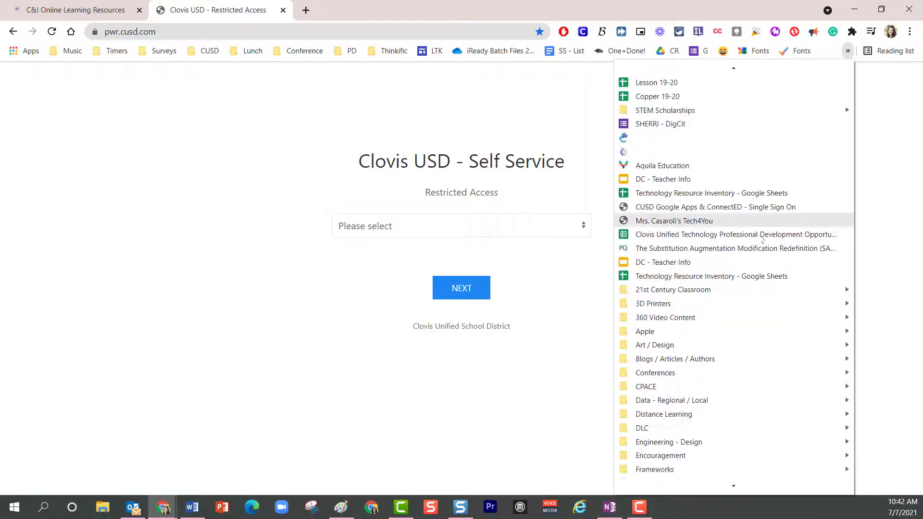
scroll(762, 239, "down", 5)
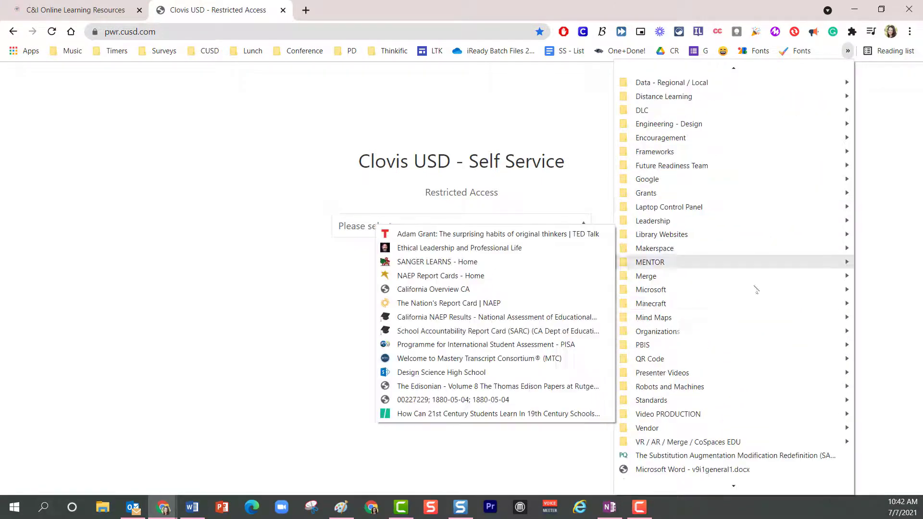
mouse_move(756, 314)
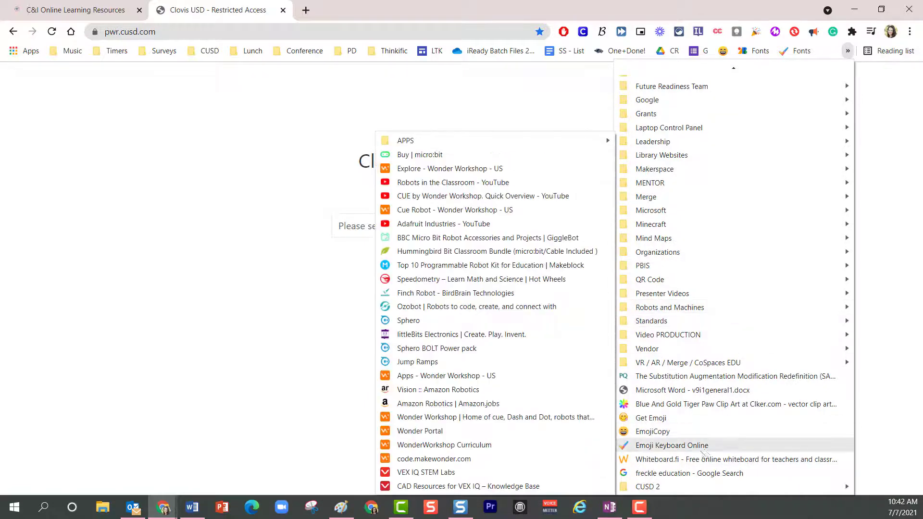
mouse_move(654, 490)
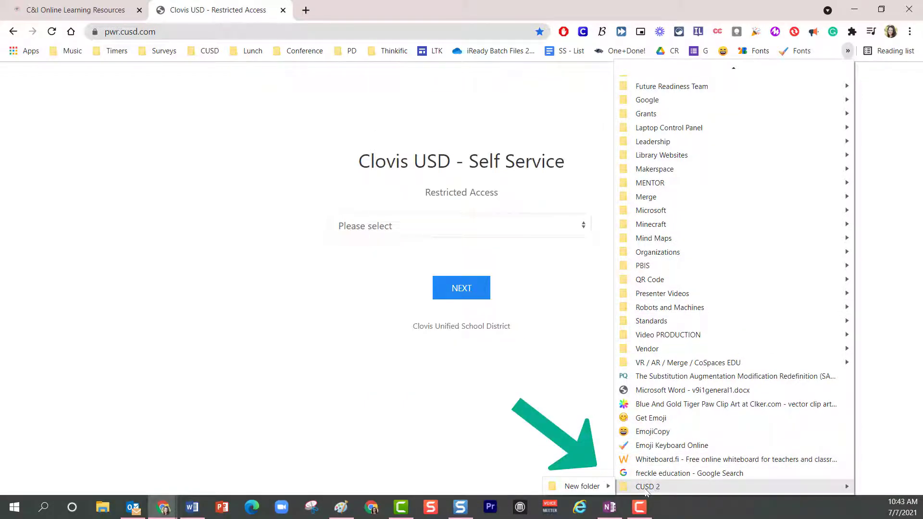
left_click_drag(646, 491, 223, 58)
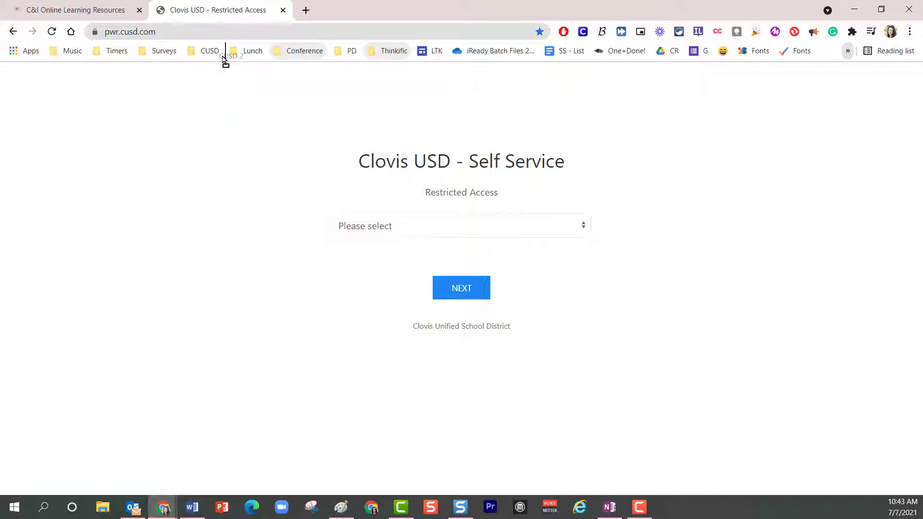
left_click_drag(223, 58, 224, 59)
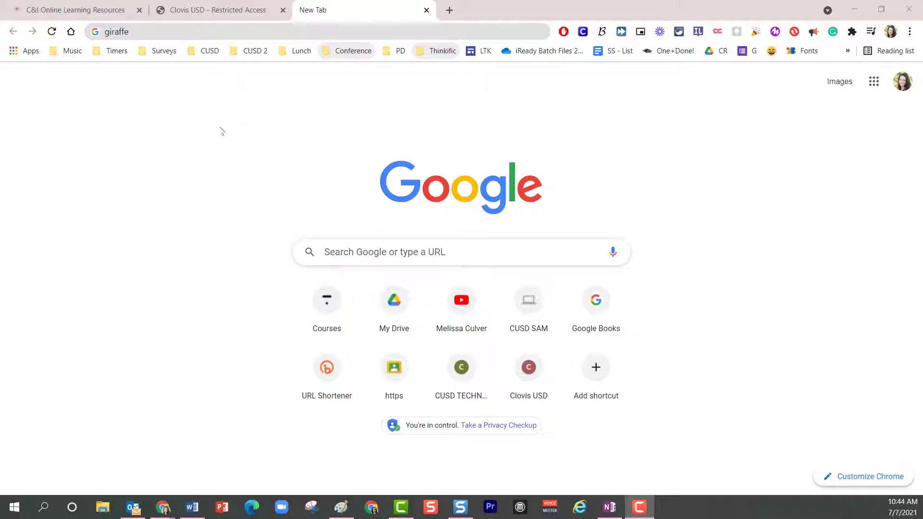
- Search Google for giraffe and open the Wikipedia result in a new tab
left_click(140, 31)
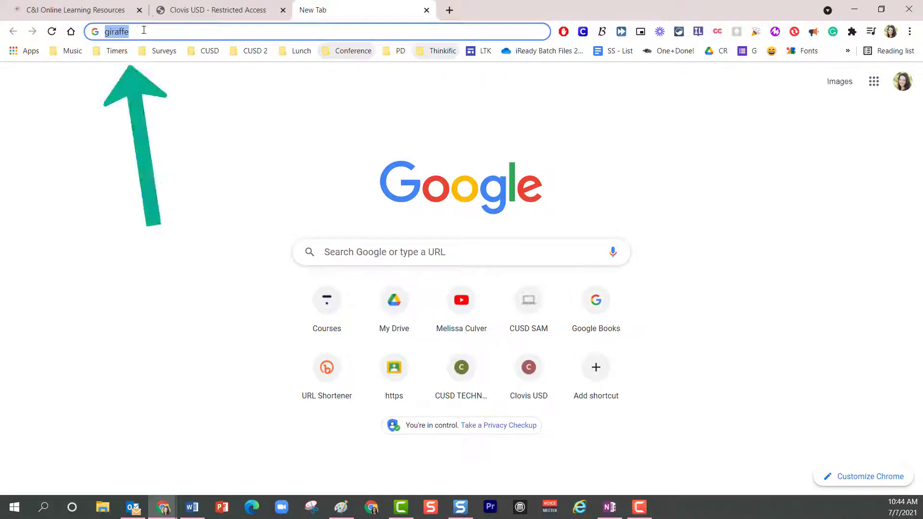
key("Return")
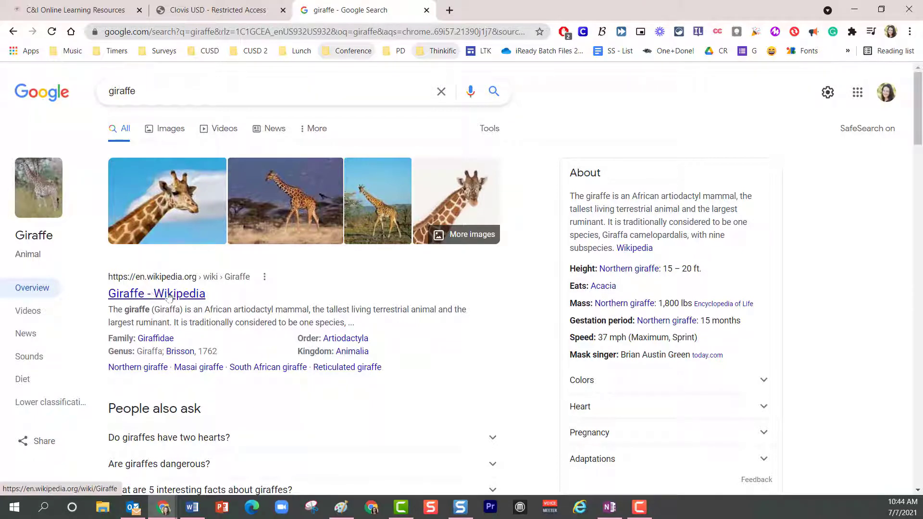
right_click(173, 295)
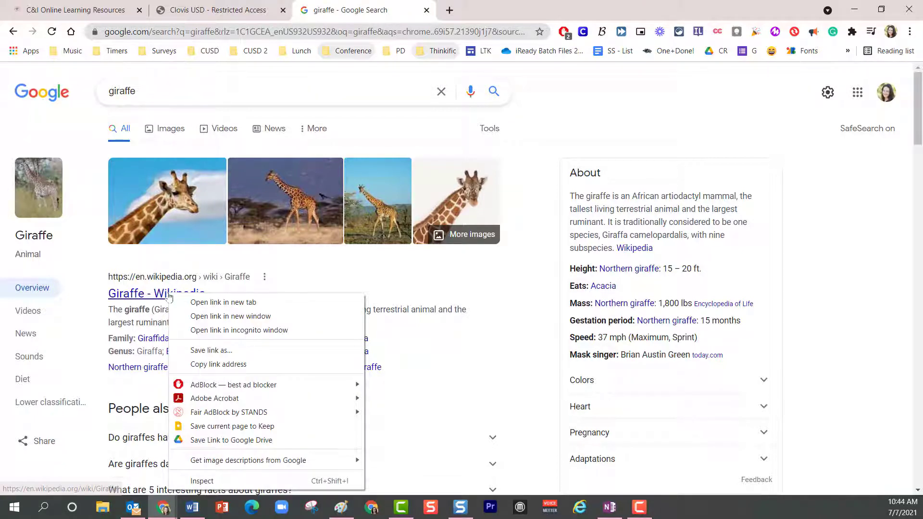
left_click(226, 302)
- Open the National Geographic and San Diego Zoo giraffe results in separate new tabs
scroll(338, 306, "down", 5)
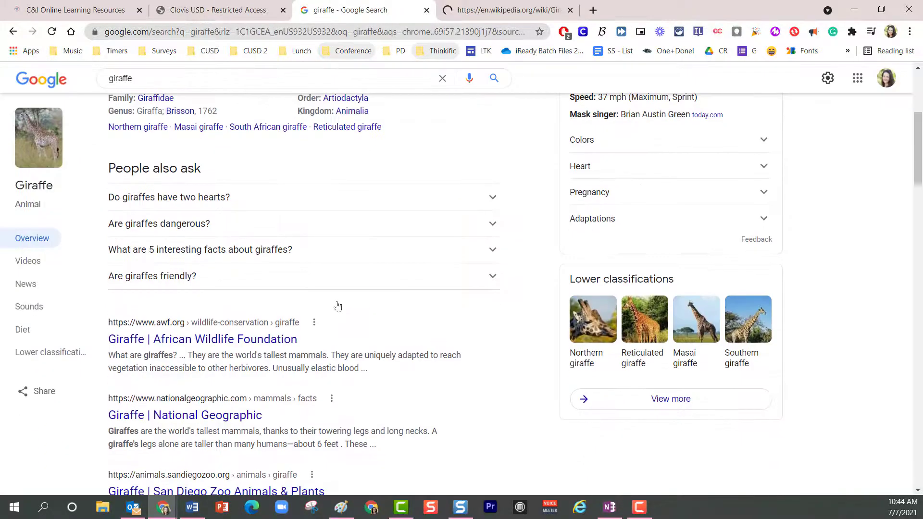
scroll(338, 305, "down", 4)
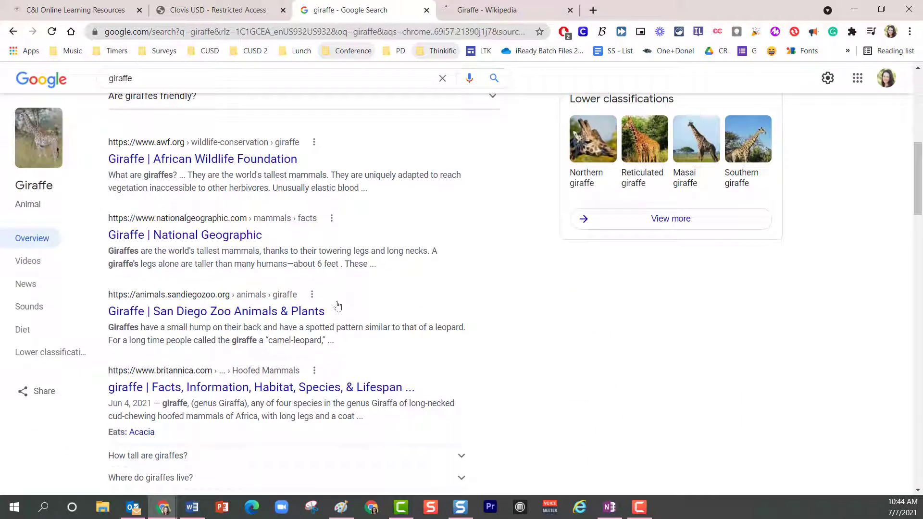
right_click(223, 236)
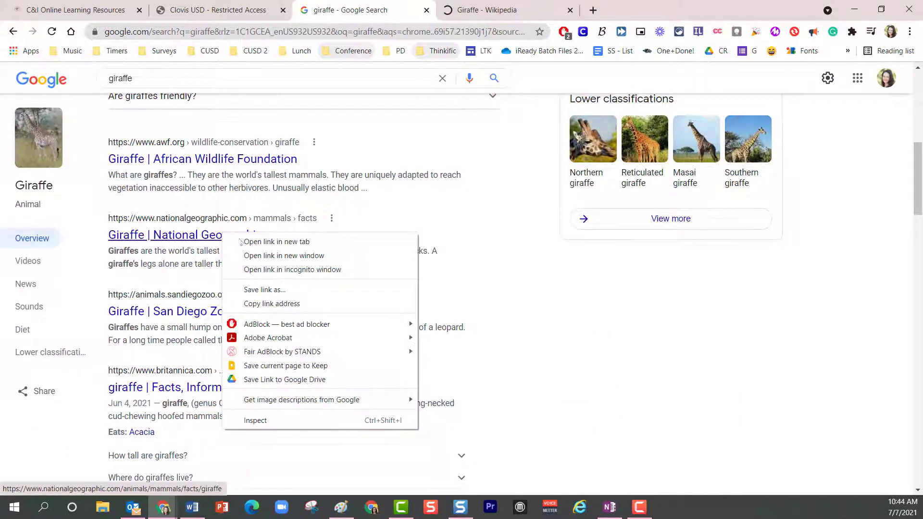
left_click(270, 242)
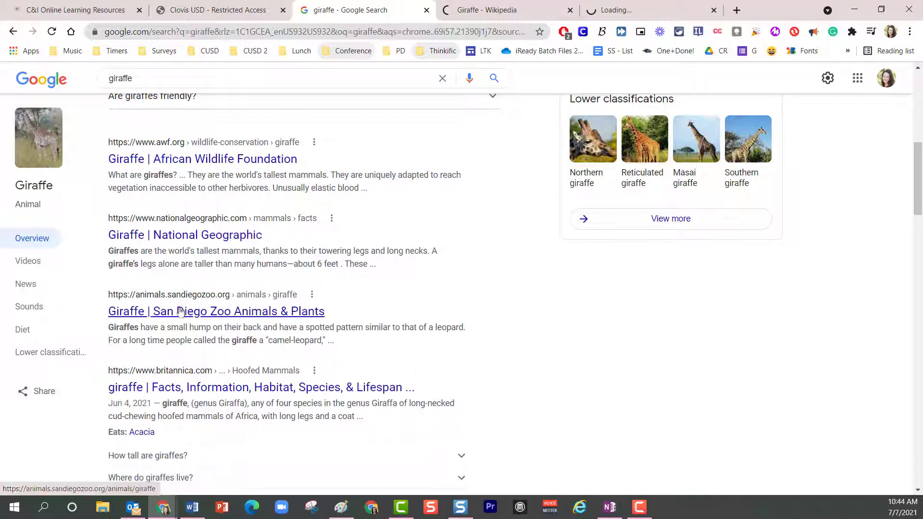
right_click(203, 316)
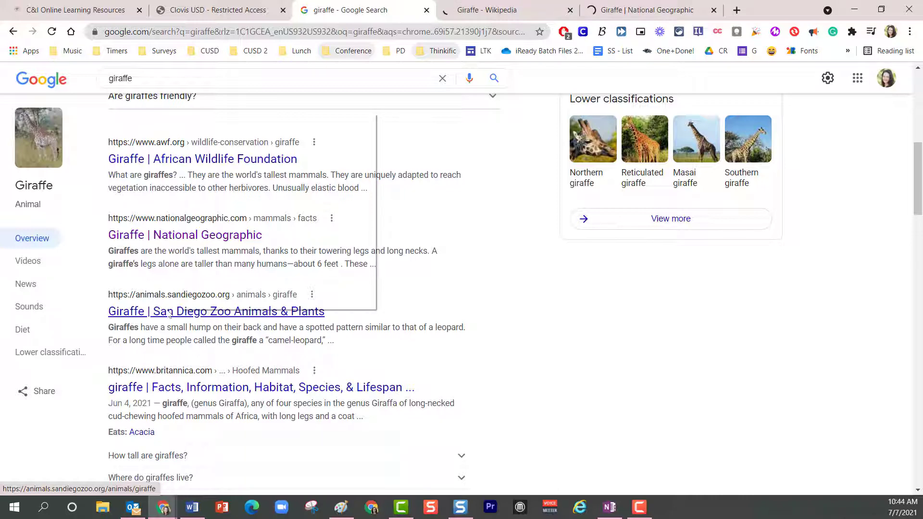
left_click(221, 123)
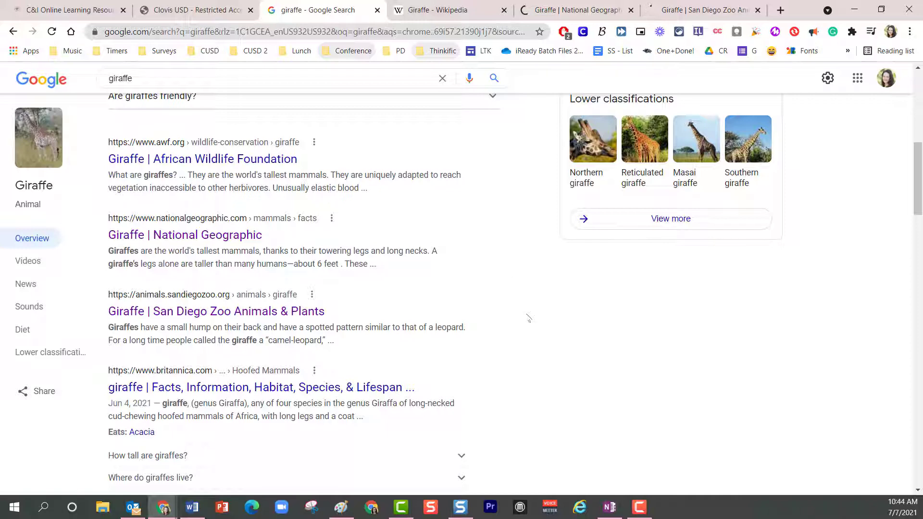
- Bookmark the Wikipedia Giraffe page in the CUSD 2 folder, below its New folder subfolder
left_click(444, 12)
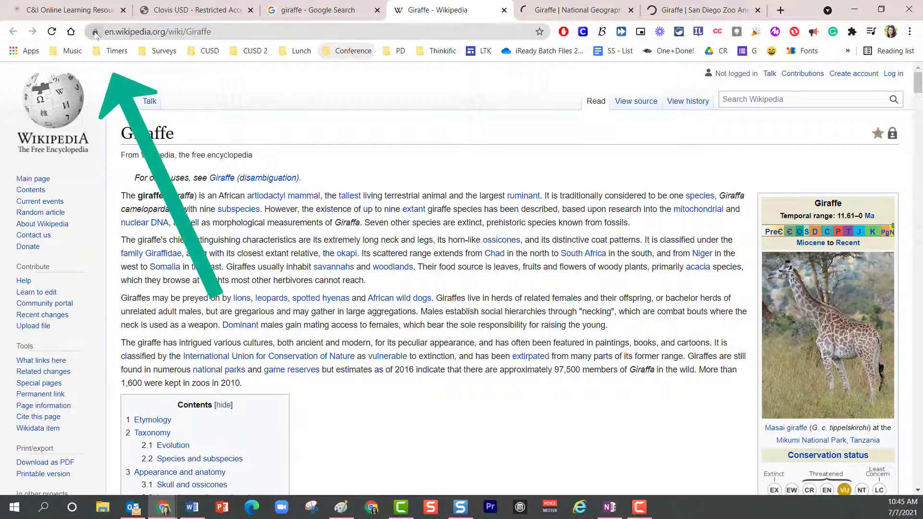
left_click_drag(95, 33, 262, 77)
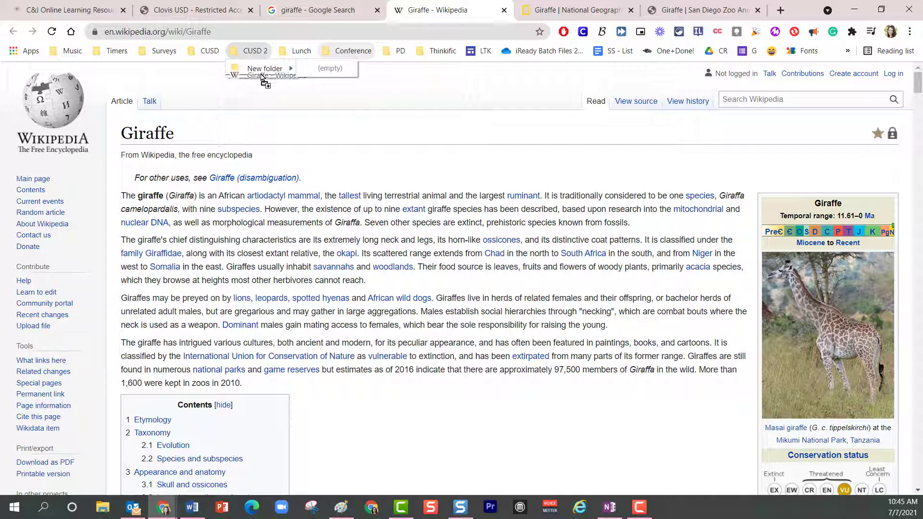
left_click_drag(262, 77, 252, 53)
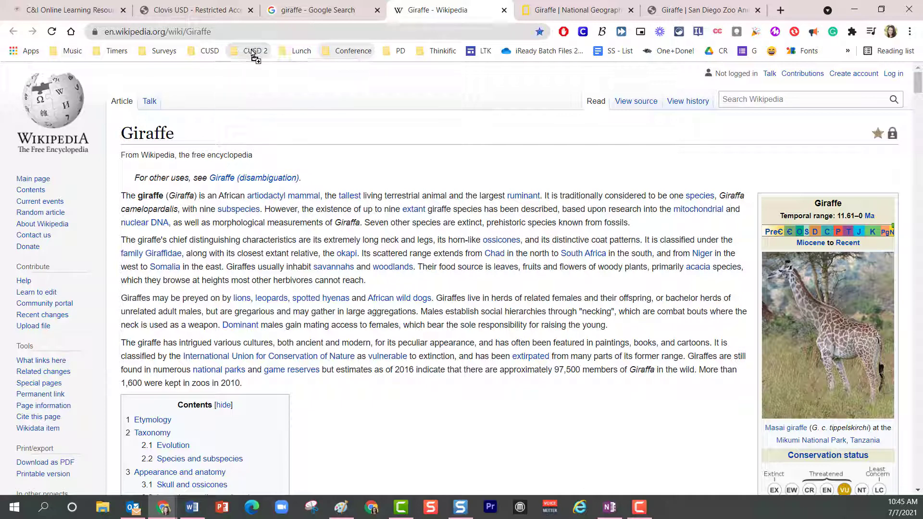
- Delete the empty New folder subfolder from the CUSD 2 bookmark folder
left_click(253, 51)
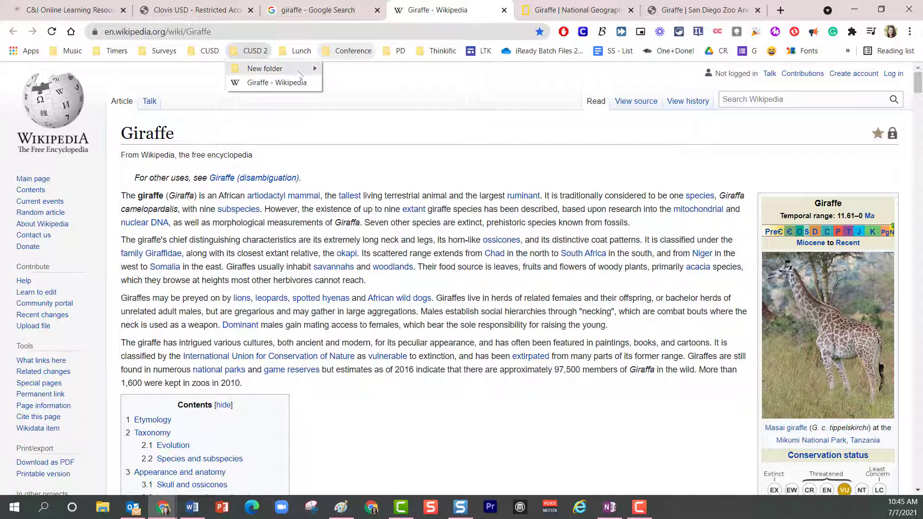
mouse_move(294, 73)
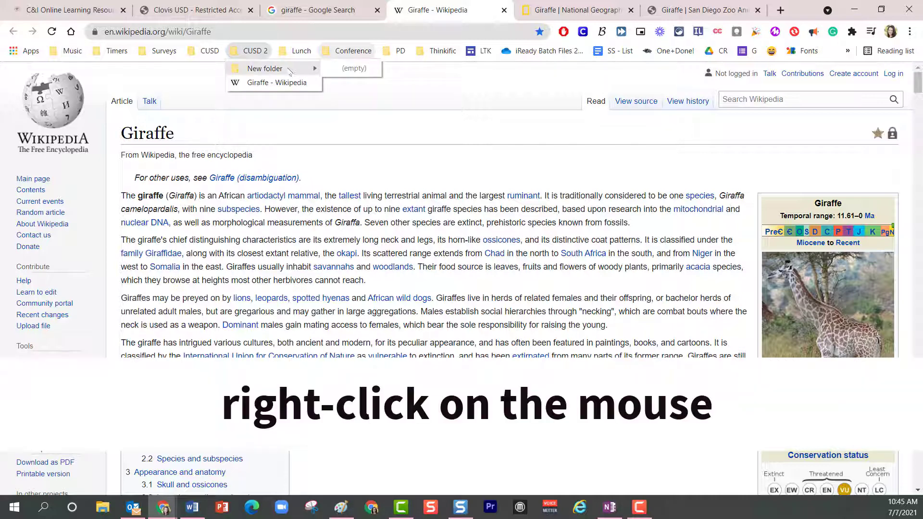
right_click(290, 71)
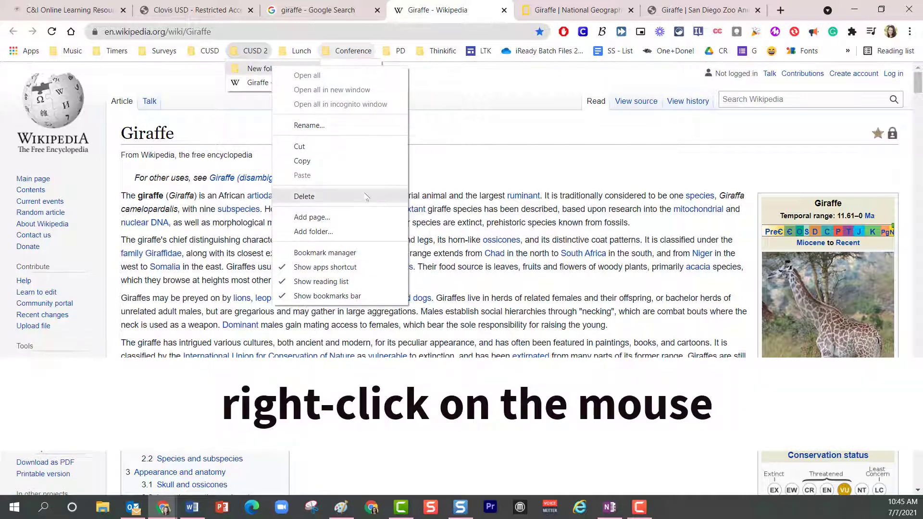
left_click(311, 197)
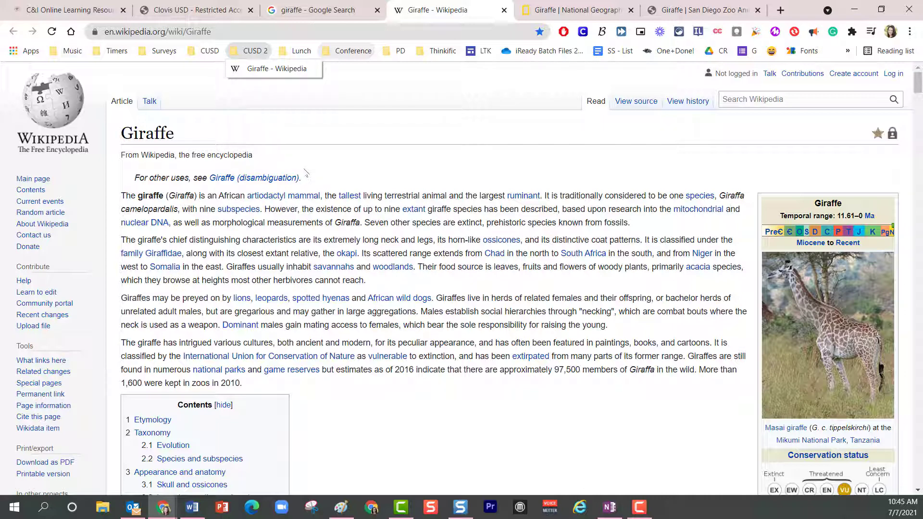
- Add a second bookmark of the Wikipedia Giraffe page to the CUSD 2 folder, below the existing one
left_click(265, 33)
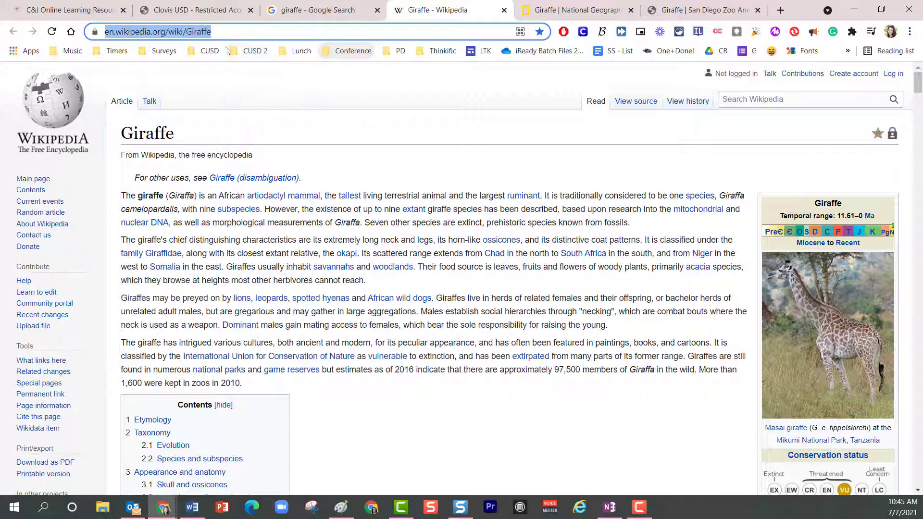
mouse_move(98, 35)
left_mouse_down()
mouse_move(233, 34)
mouse_move(260, 70)
mouse_move(250, 73)
mouse_move(264, 78)
mouse_move(265, 54)
mouse_move(282, 81)
left_mouse_up()
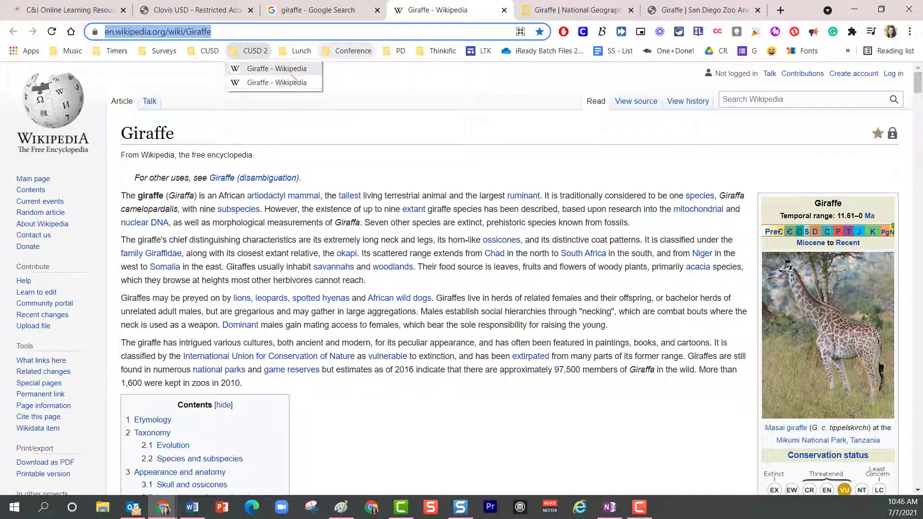
- Rename the second Giraffe - Wikipedia bookmark in the CUSD 2 folder to Frogs and check the folder's list
right_click(297, 86)
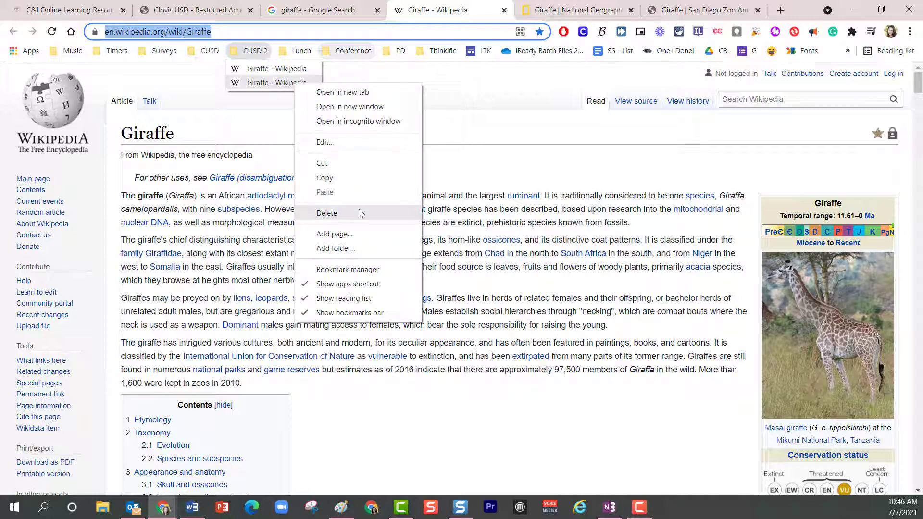
left_click(346, 142)
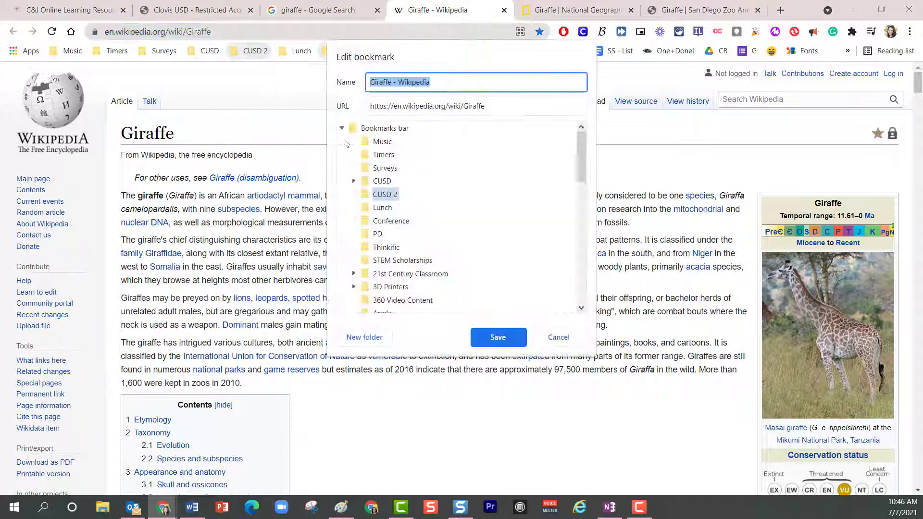
type("Frog")
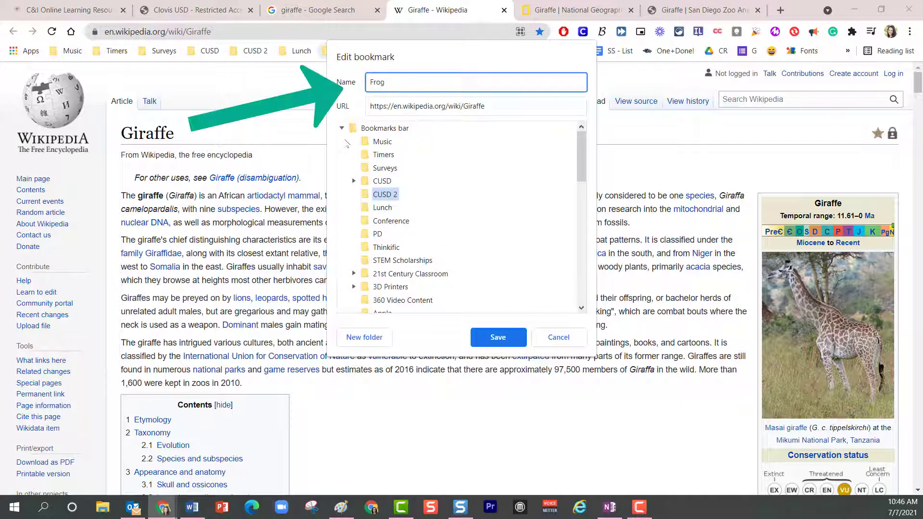
type("s")
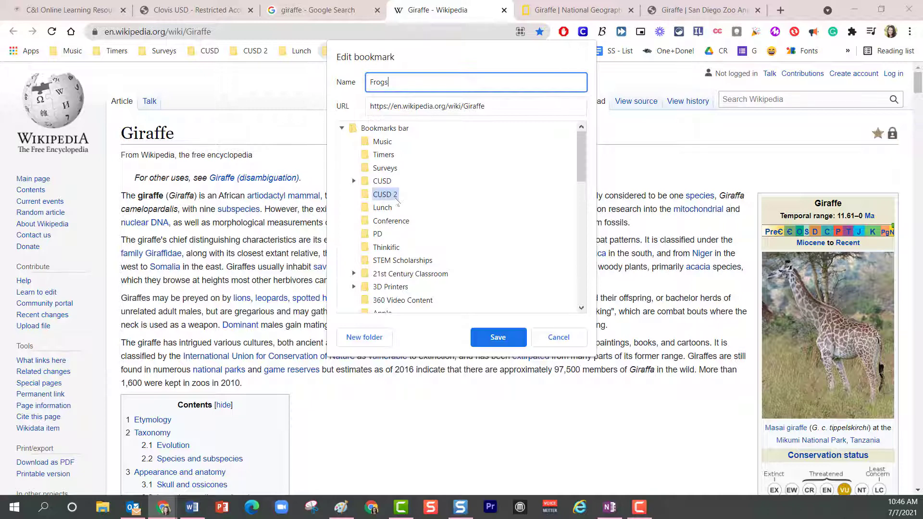
left_click(512, 338)
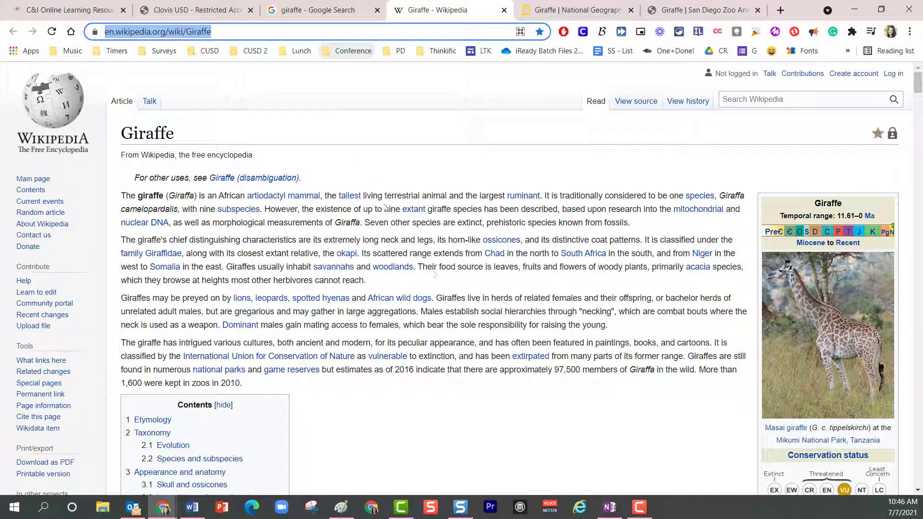
left_click(260, 54)
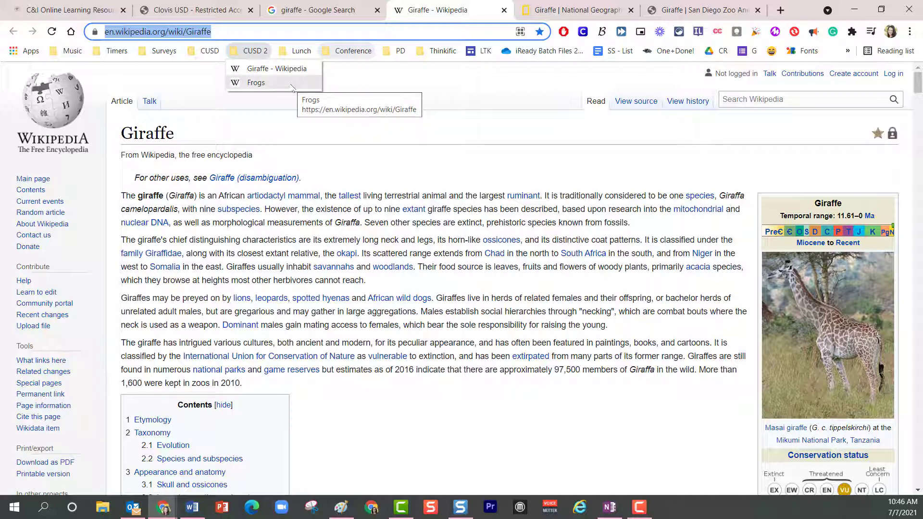
left_click(410, 168)
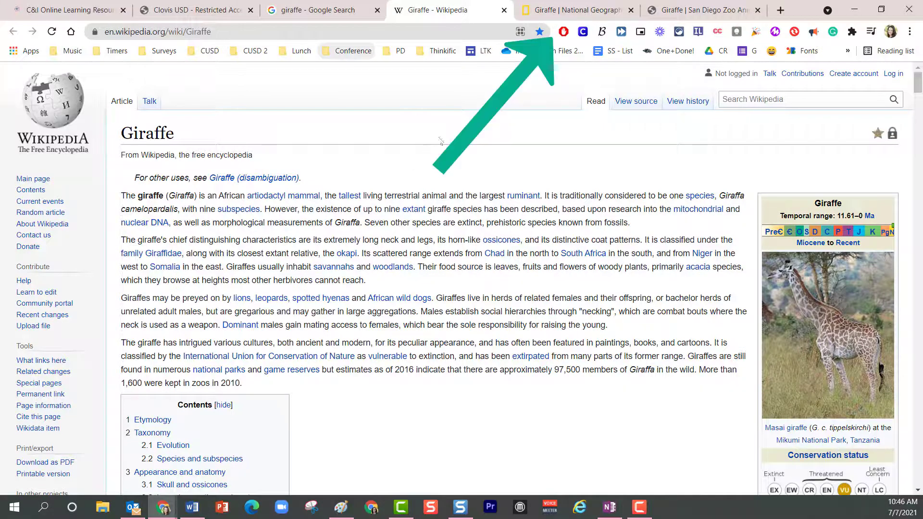
- Bookmark the National Geographic giraffe page in the CUSD 2 folder and reopen that bookmark for editing
left_click(580, 12)
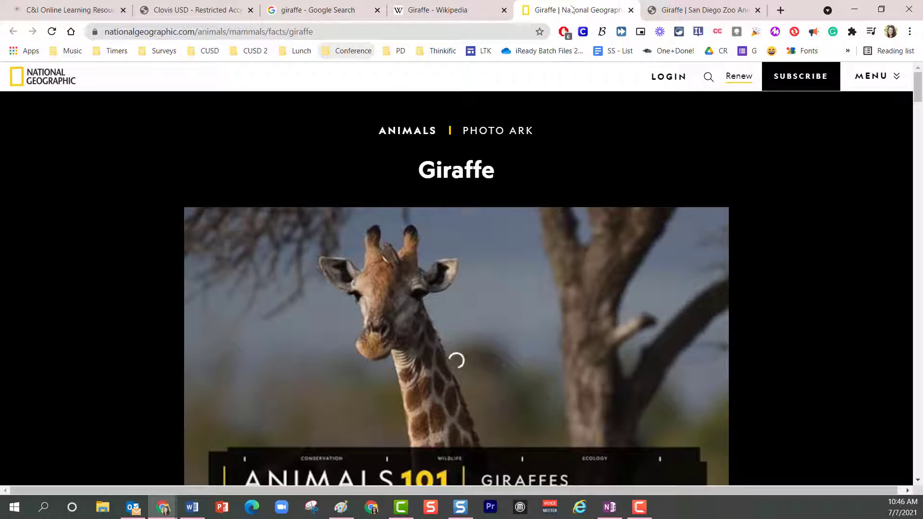
left_click(541, 33)
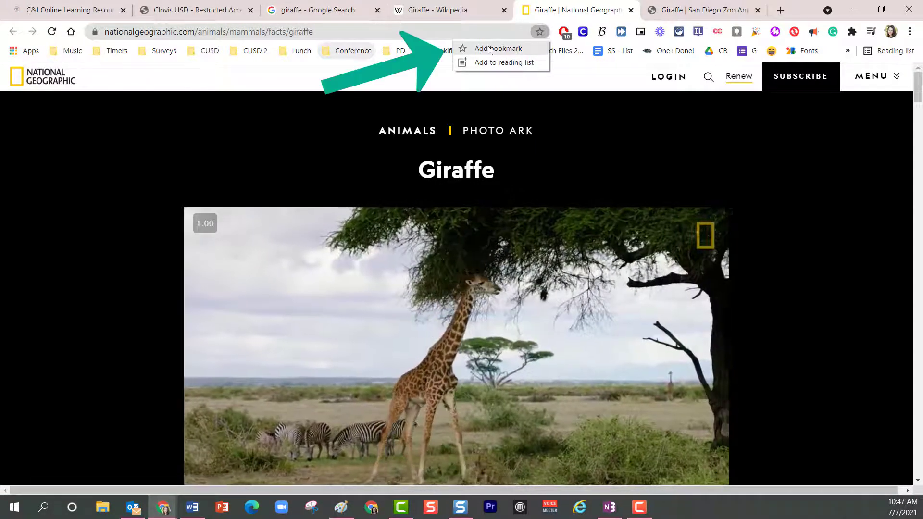
left_click(491, 48)
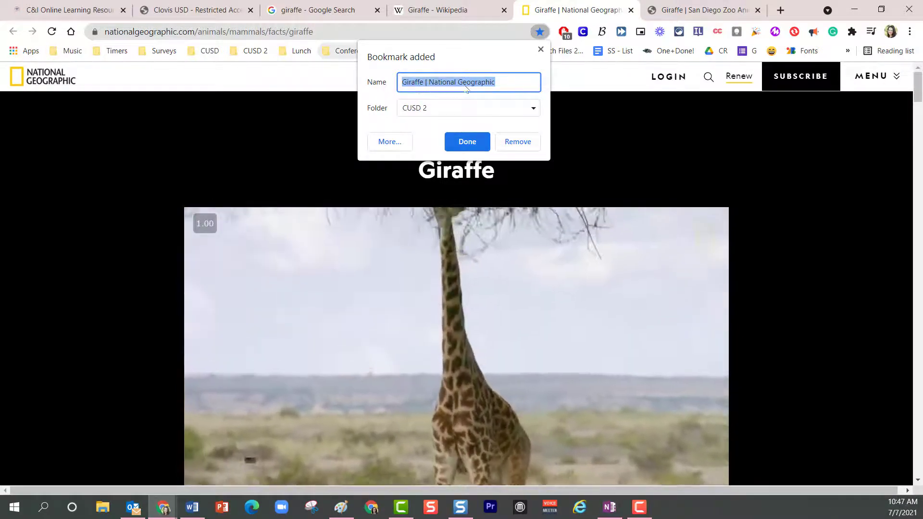
left_click(533, 108)
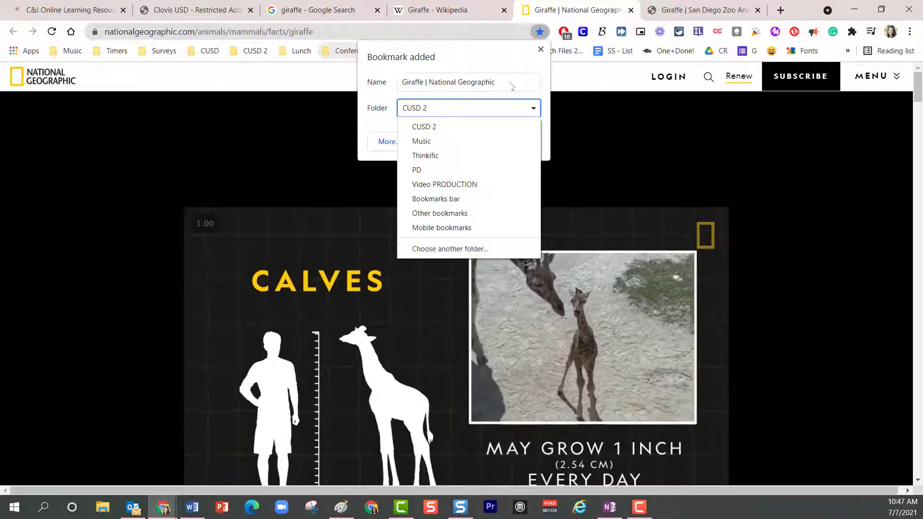
left_click(503, 59)
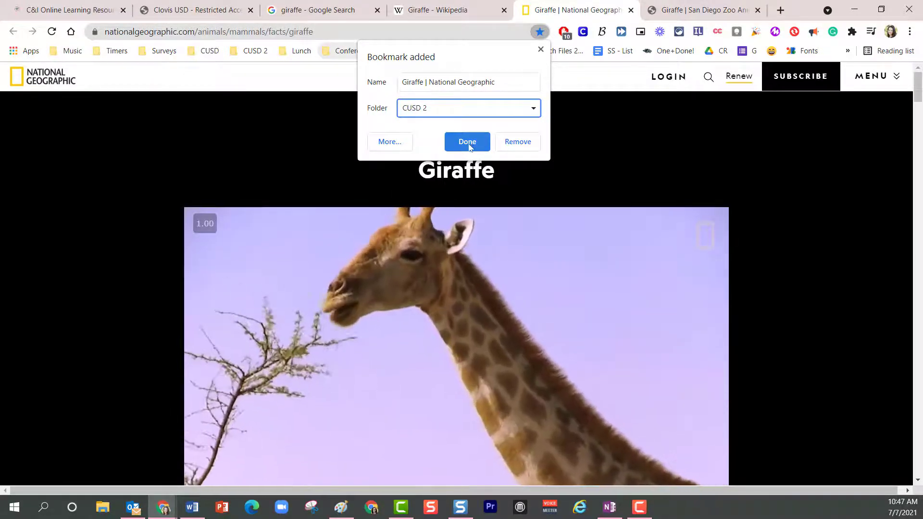
left_click(468, 142)
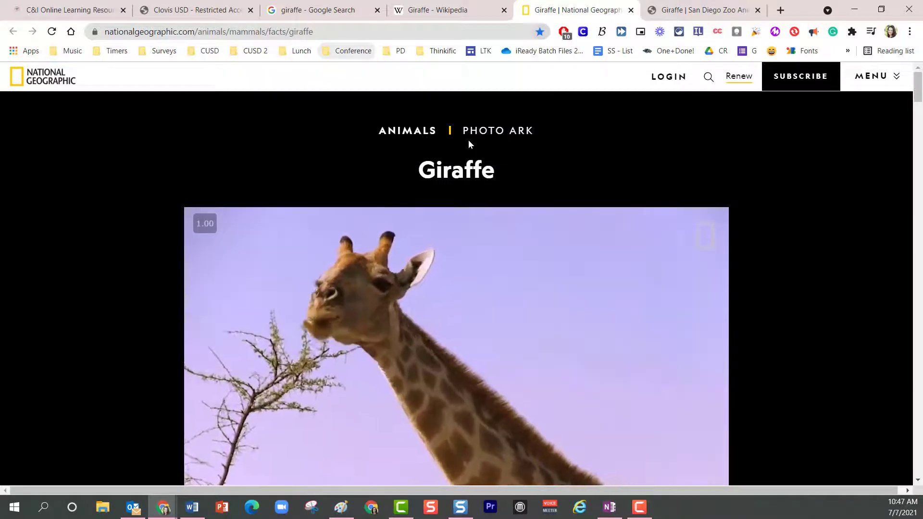
left_click(539, 32)
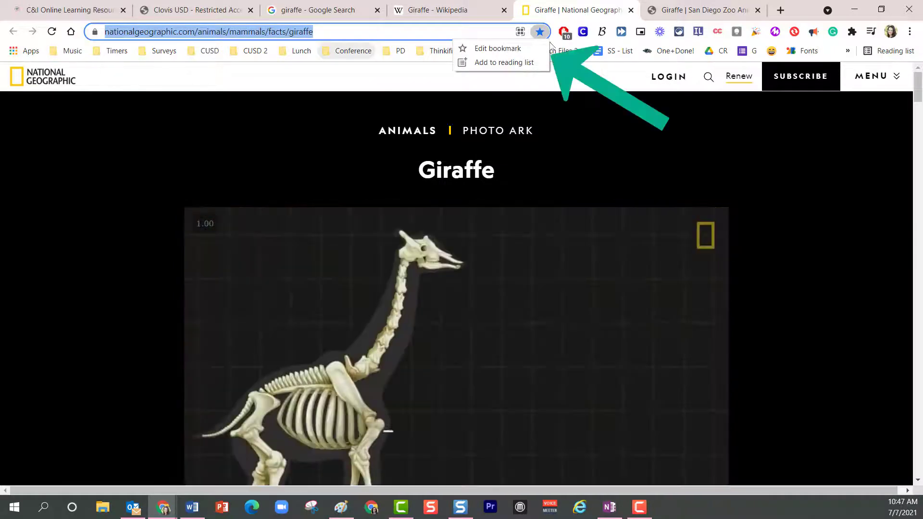
left_click(502, 50)
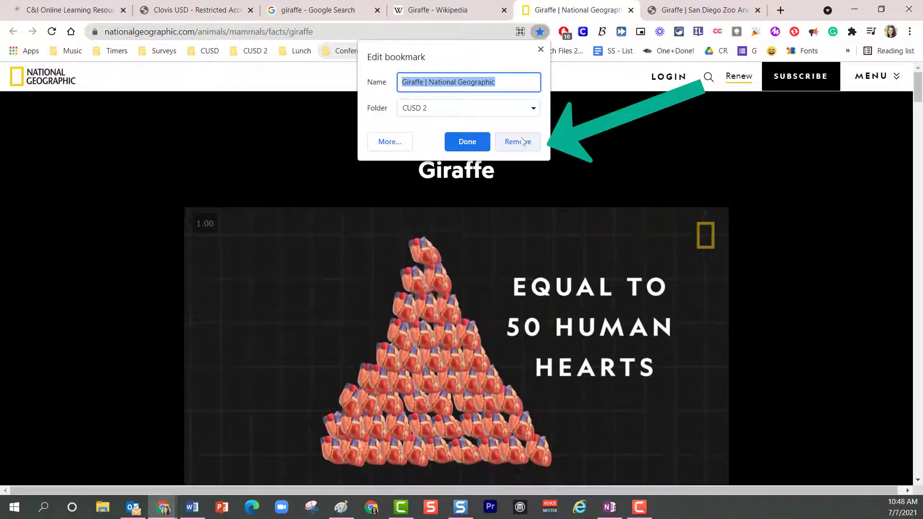
- Bookmark the San Diego Zoo giraffe page in the CUSD 2 folder, and open the folder's Giraffe - Wikipedia bookmark
left_click(682, 13)
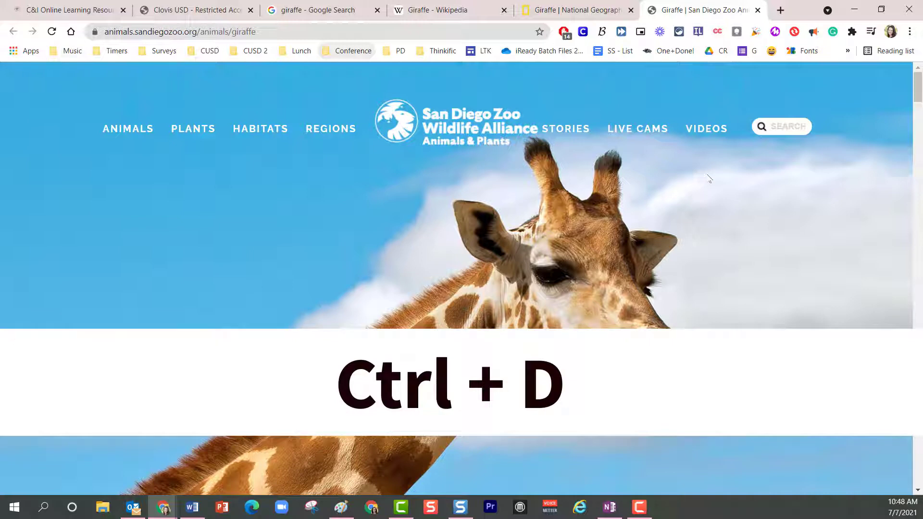
key("ctrl+d")
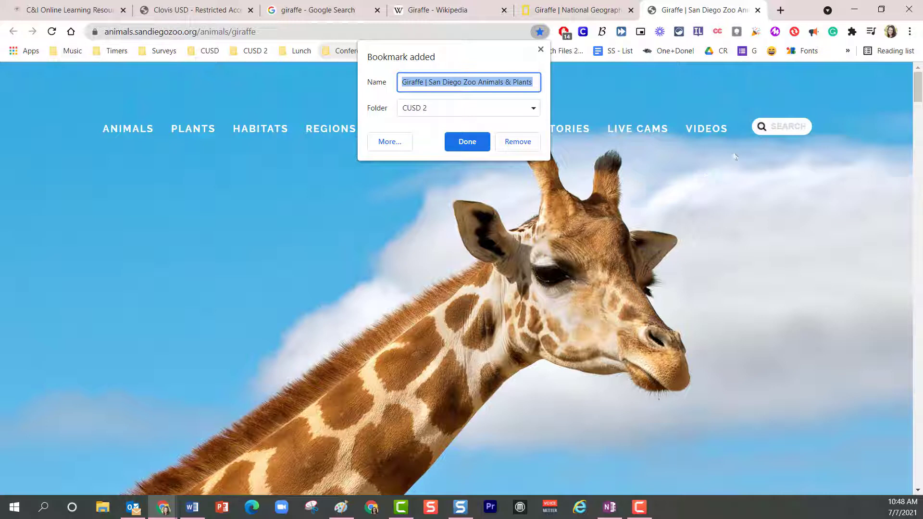
left_click(468, 144)
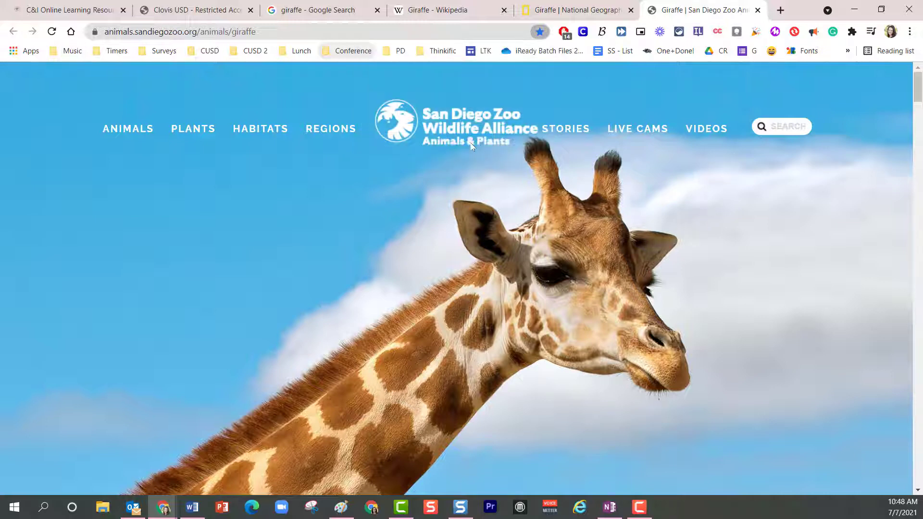
left_click(262, 52)
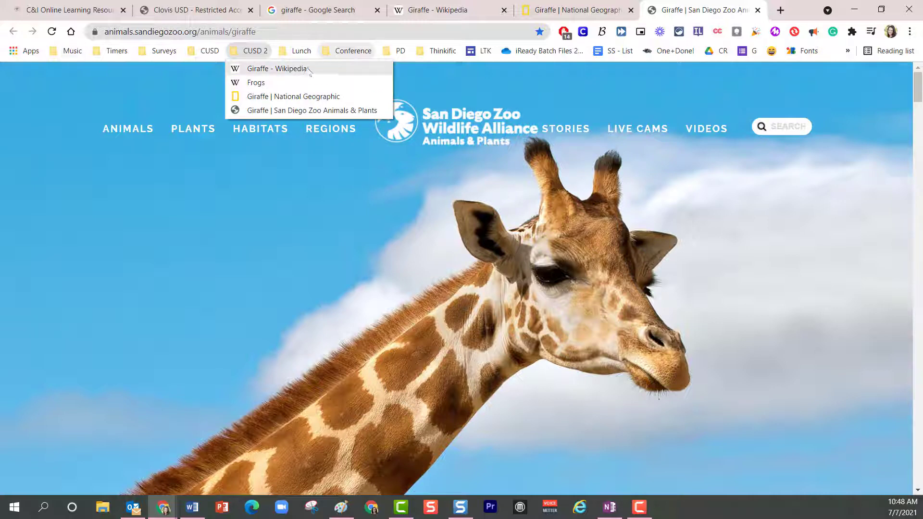
left_click(283, 69)
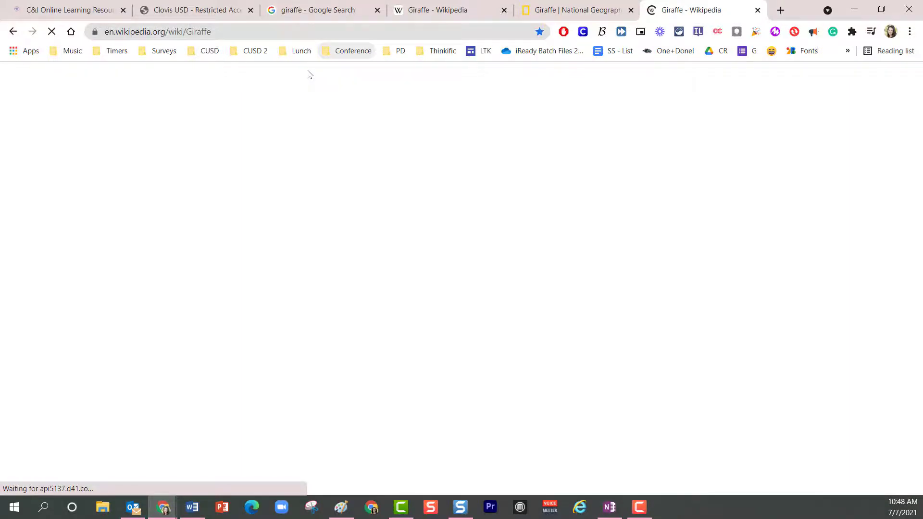
- Move the San Diego Zoo bookmark above the National Geographic one in the CUSD 2 folder and check the order
left_click(254, 51)
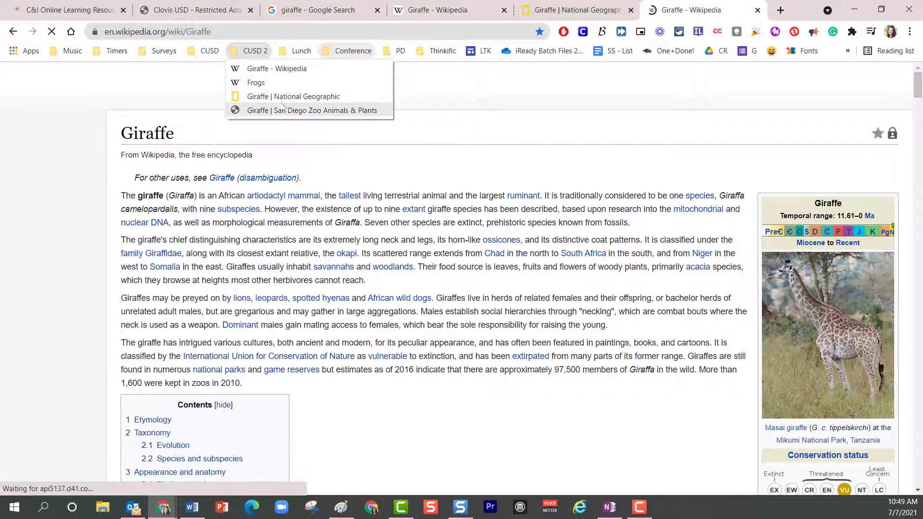
mouse_move(270, 108)
left_mouse_down()
mouse_move(277, 71)
mouse_move(274, 95)
left_mouse_up()
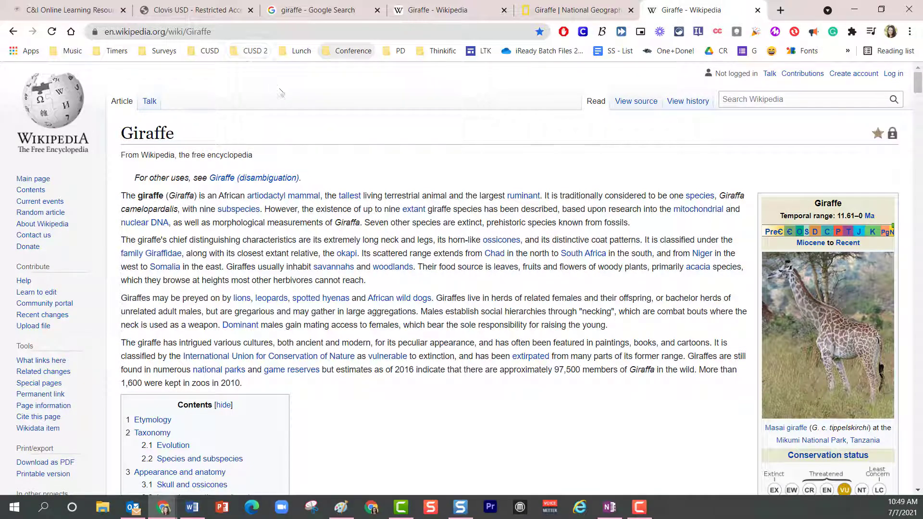
left_click(253, 51)
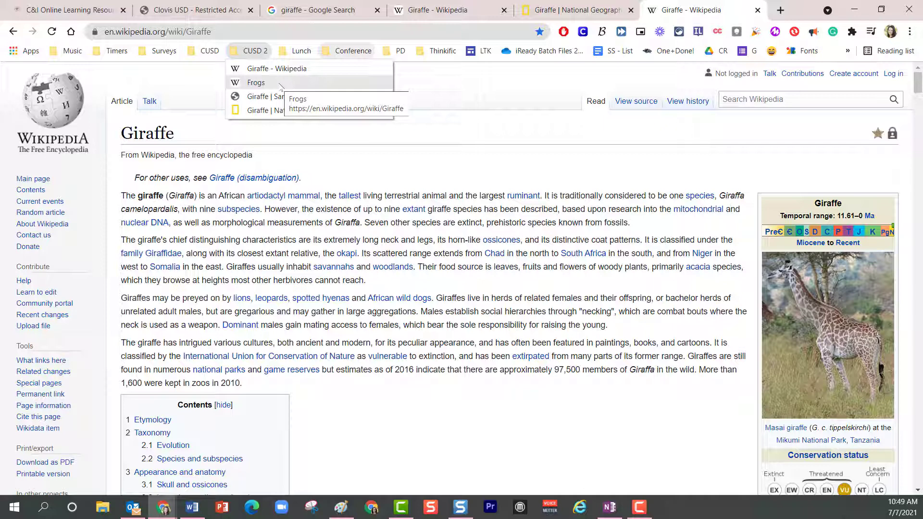
mouse_move(252, 84)
left_mouse_down()
mouse_move(272, 86)
mouse_move(306, 58)
mouse_move(387, 49)
mouse_move(400, 77)
mouse_move(395, 57)
mouse_move(434, 55)
mouse_move(448, 76)
mouse_move(434, 55)
mouse_move(248, 56)
mouse_move(251, 79)
left_mouse_up()
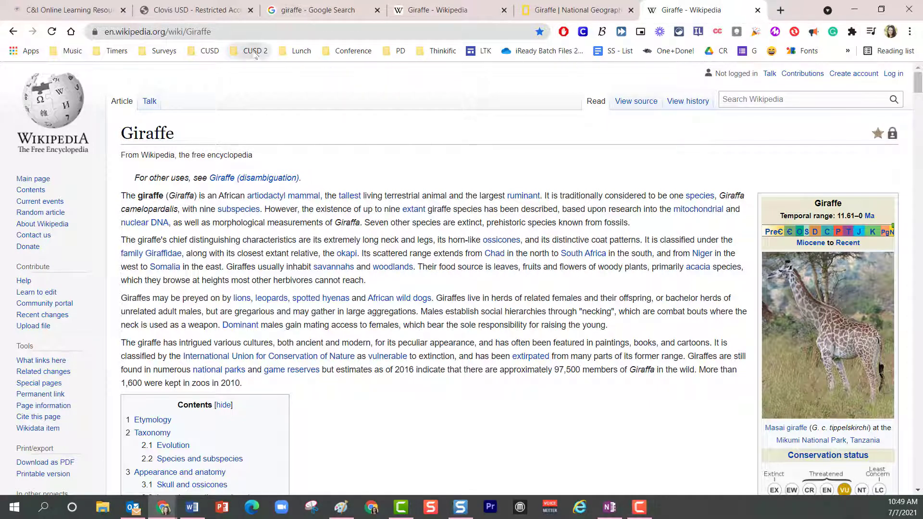
- Move the CUSD 2 folder into the CUSD folder below BR, and back onto the bookmarks bar beside CUSD
left_click_drag(255, 55, 221, 234)
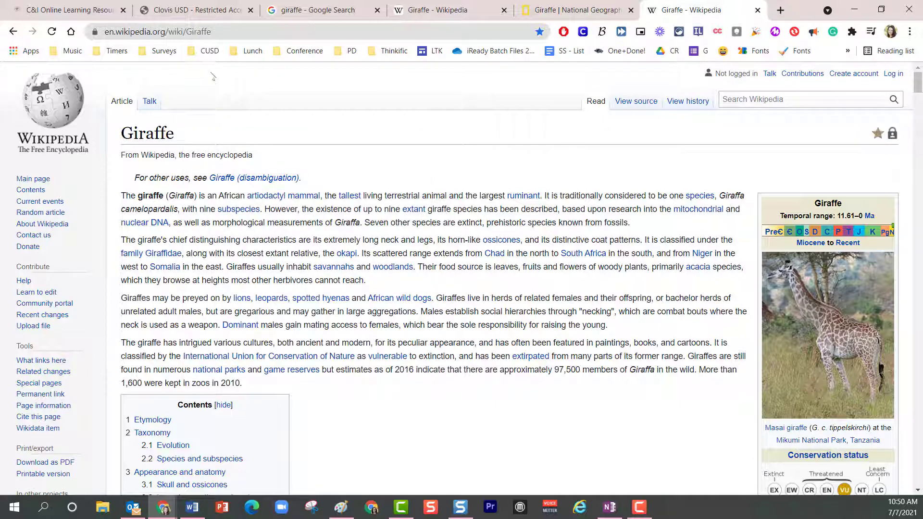
left_click(210, 51)
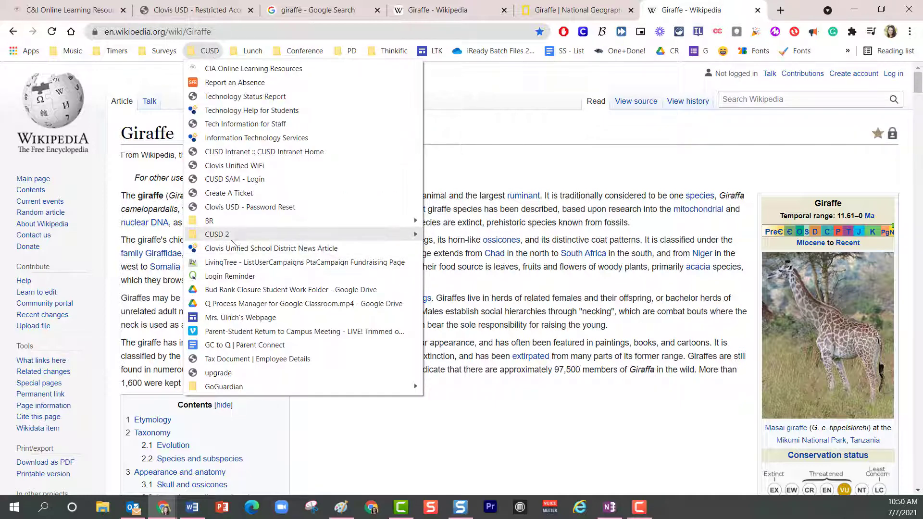
mouse_move(230, 238)
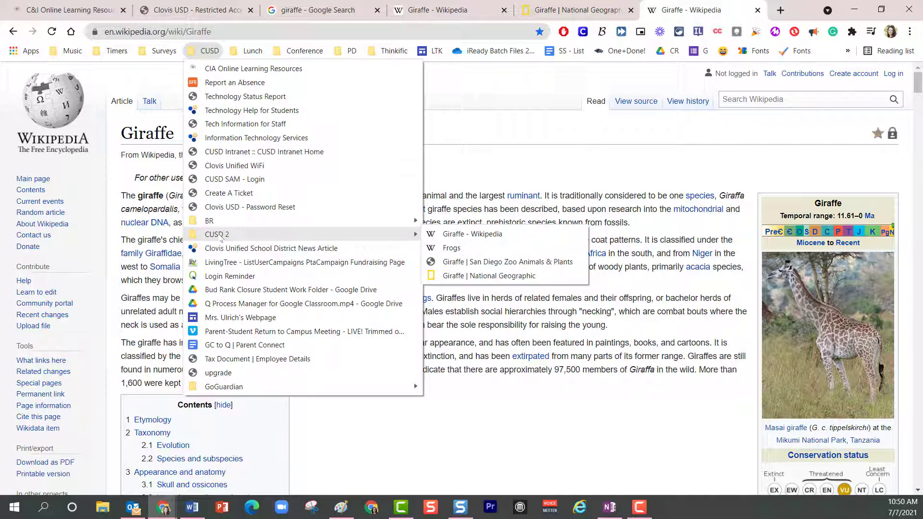
left_click_drag(222, 238, 232, 51)
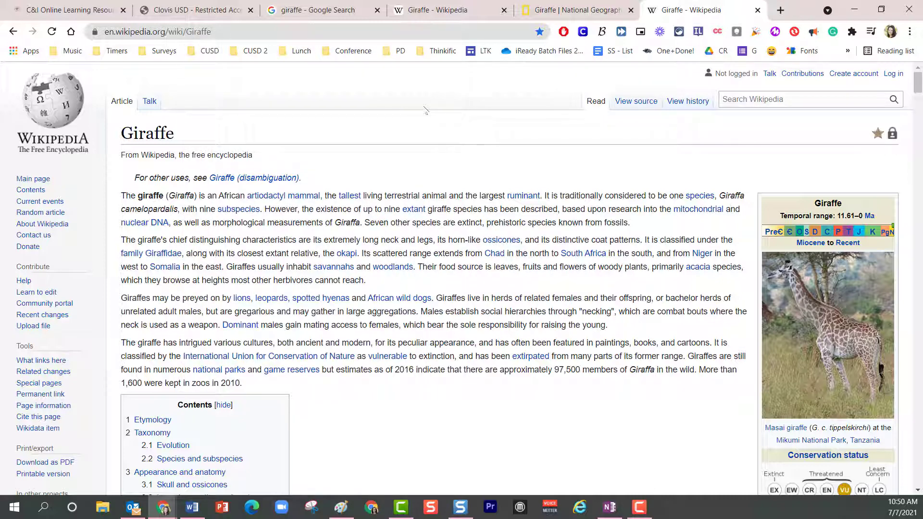
key("F10")
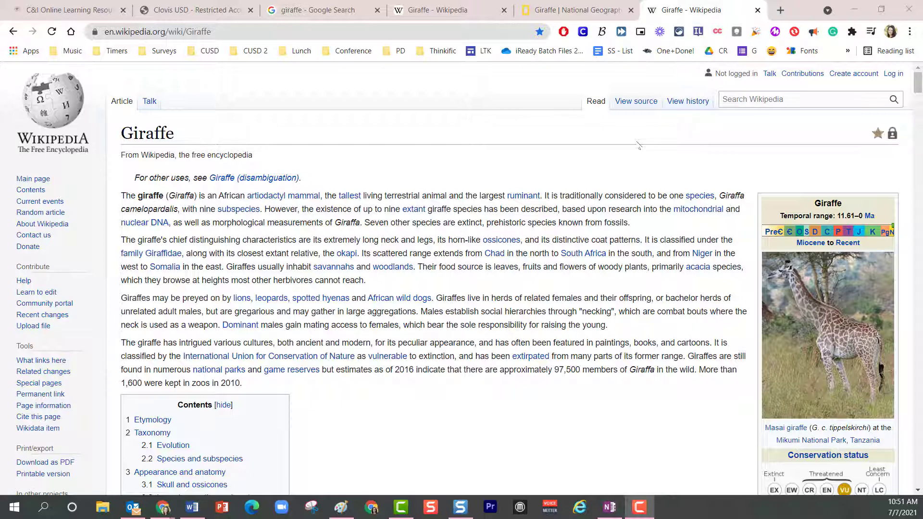
- Hide the bookmarks bar through the browser's bookmark settings
left_click(910, 31)
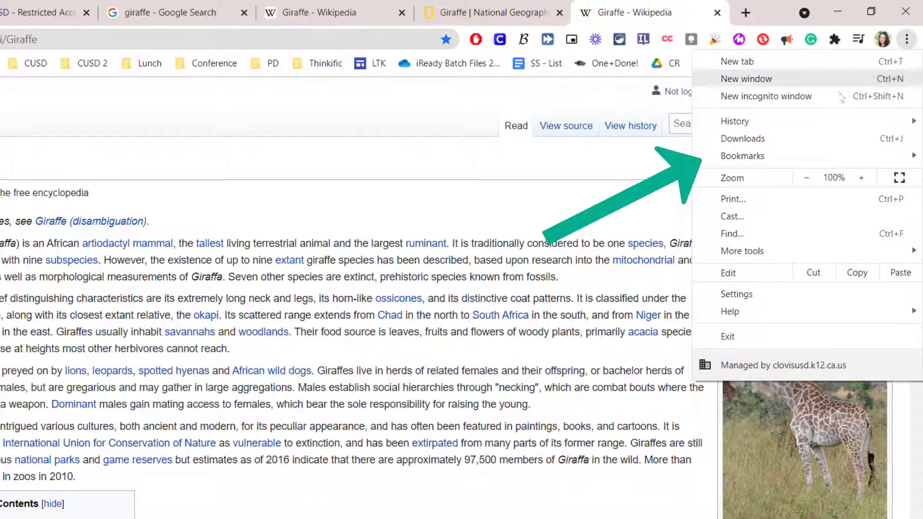
mouse_move(783, 157)
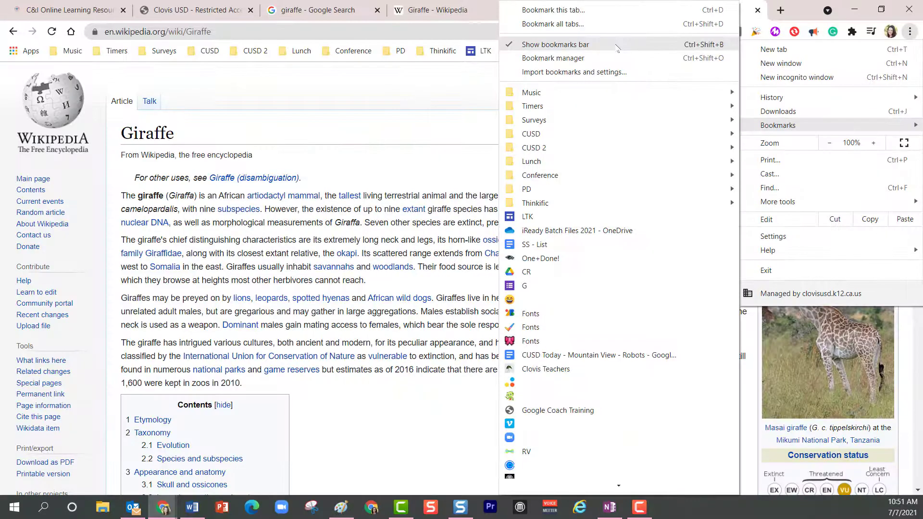
left_click(617, 46)
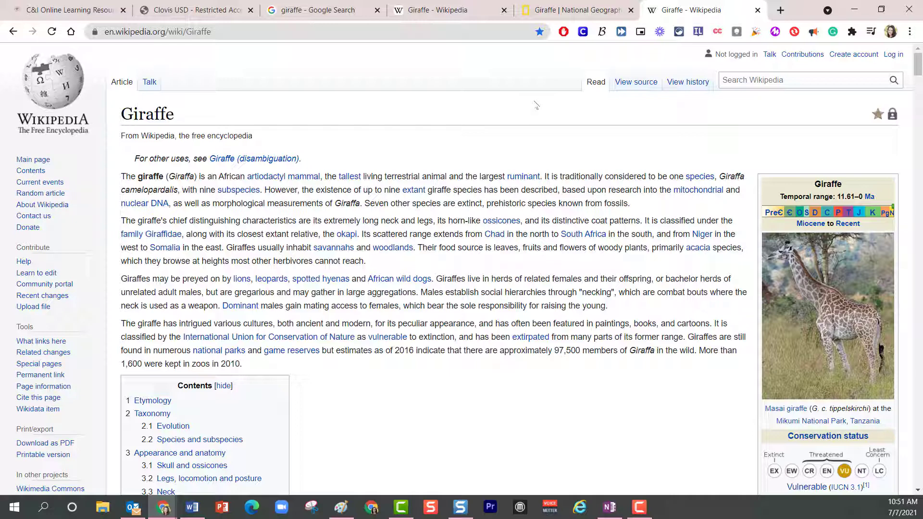
- Show the bookmarks bar again below the address bar
left_click(911, 32)
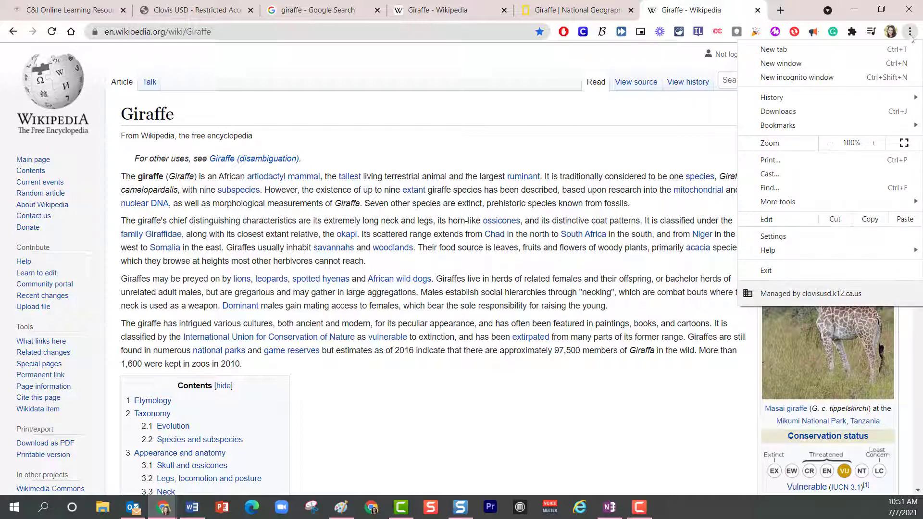
mouse_move(833, 128)
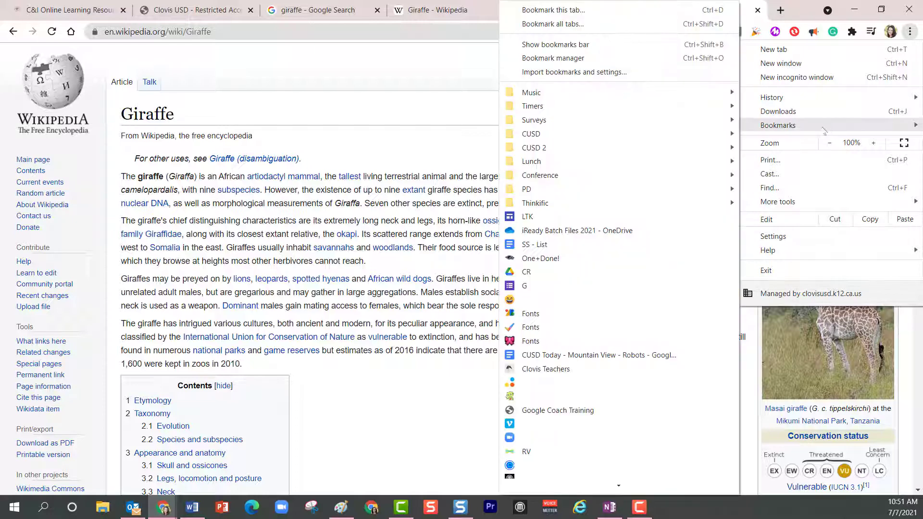
left_click(584, 45)
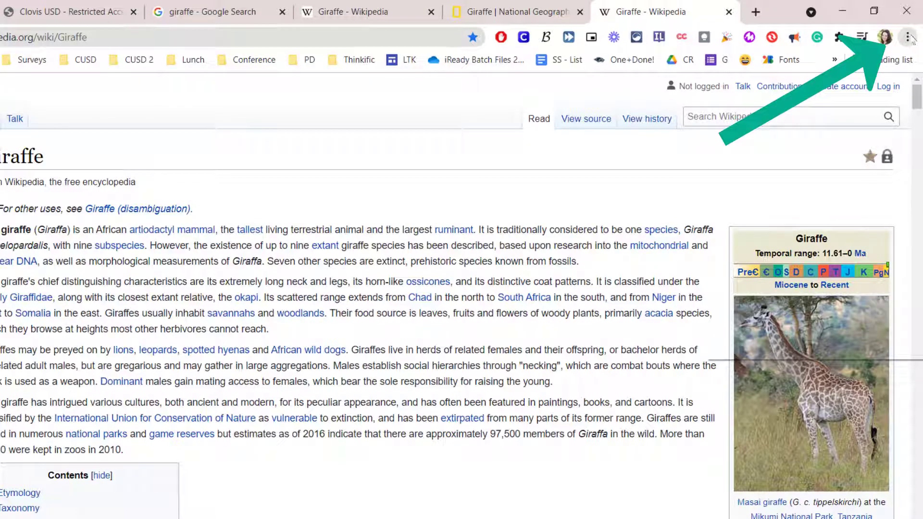
- Open the bookmark manager and look through the folder tree of the bookmarks bar
left_click(910, 32)
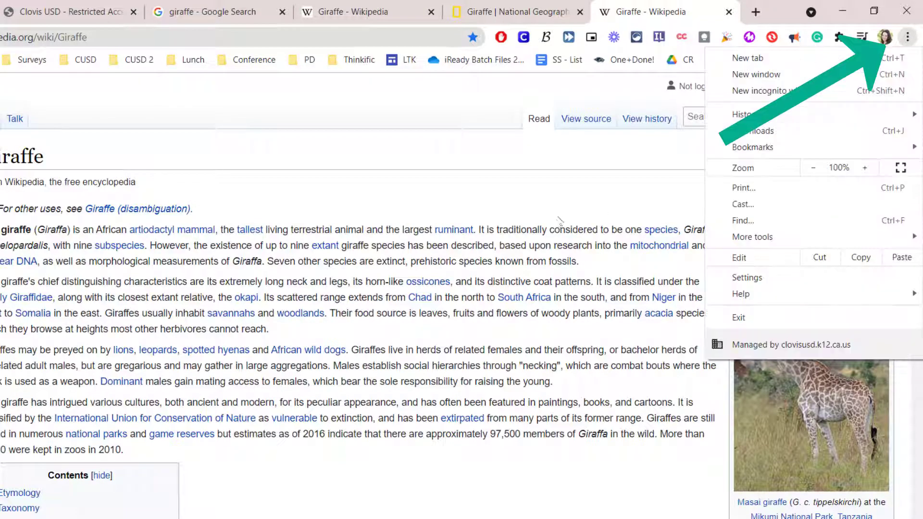
mouse_move(765, 150)
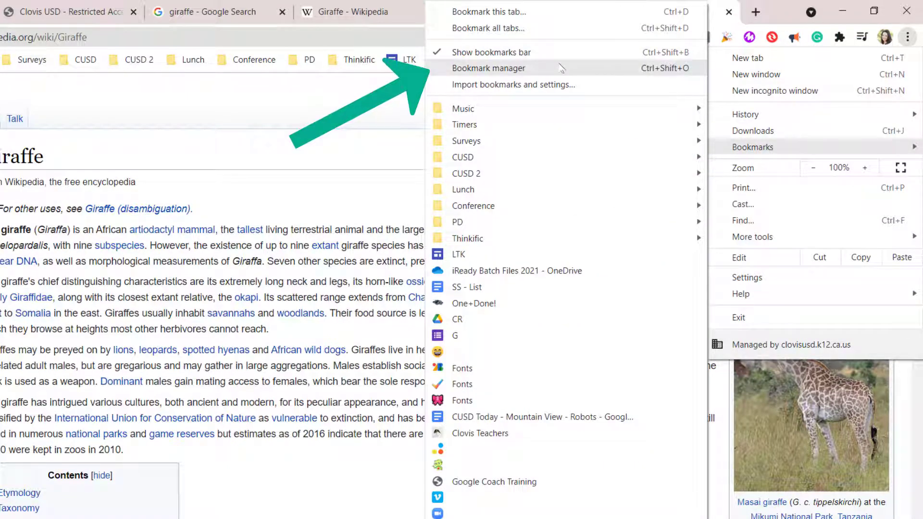
left_click(560, 68)
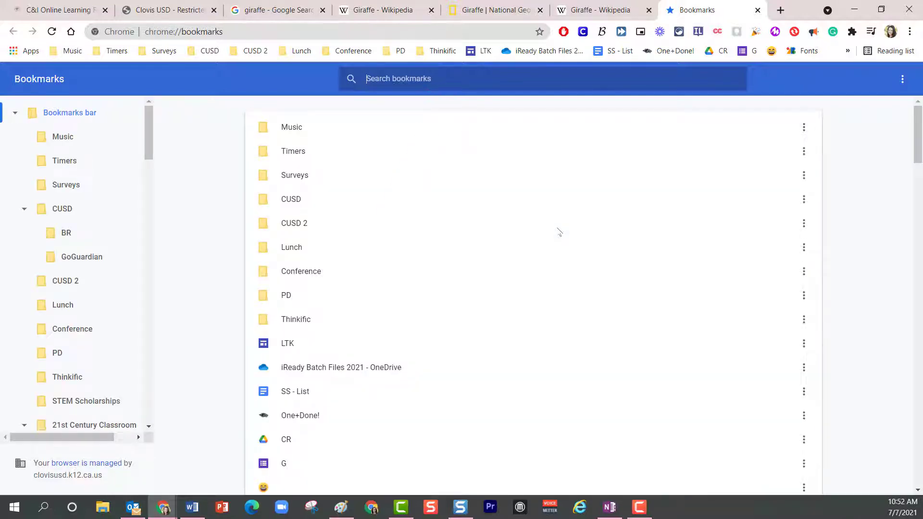
mouse_move(149, 131)
left_mouse_down()
mouse_move(152, 291)
mouse_move(151, 102)
left_mouse_up()
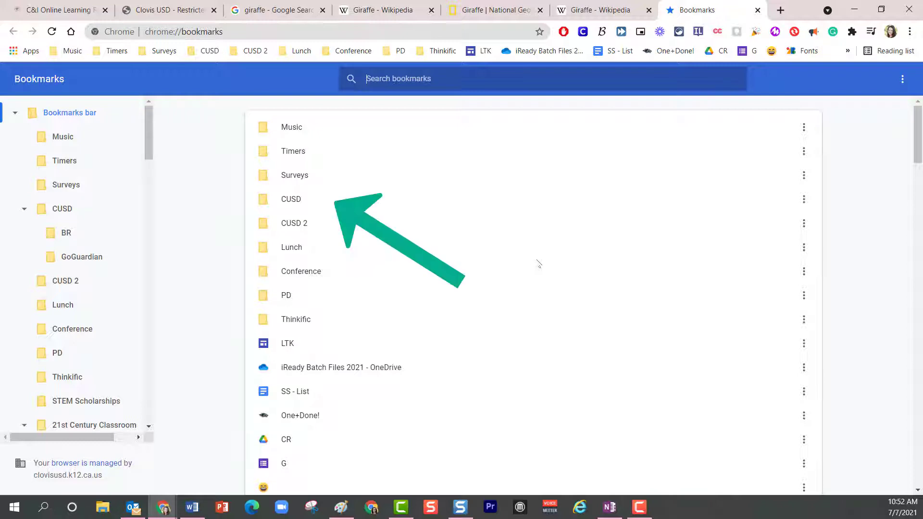
- Rename the CUSD 2 folder as CUSD 3 in the bookmark manager
right_click(302, 225)
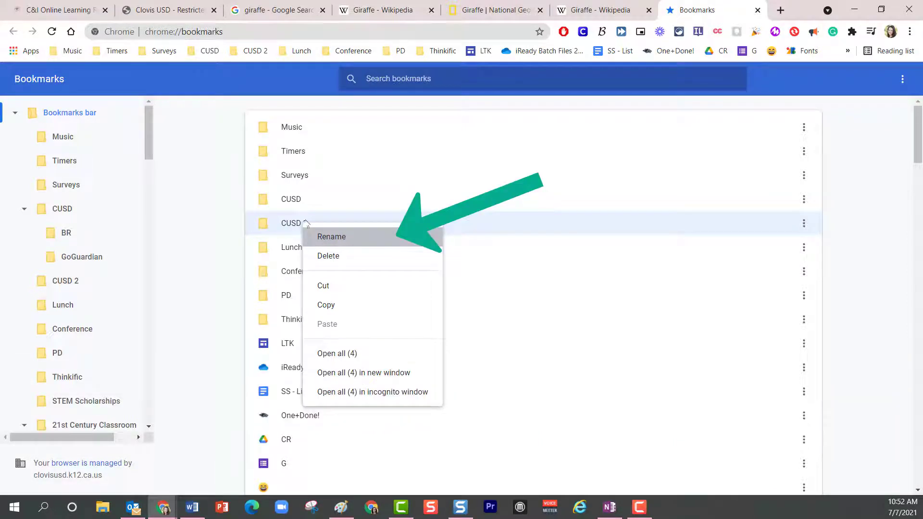
left_click(370, 238)
left_click(404, 273)
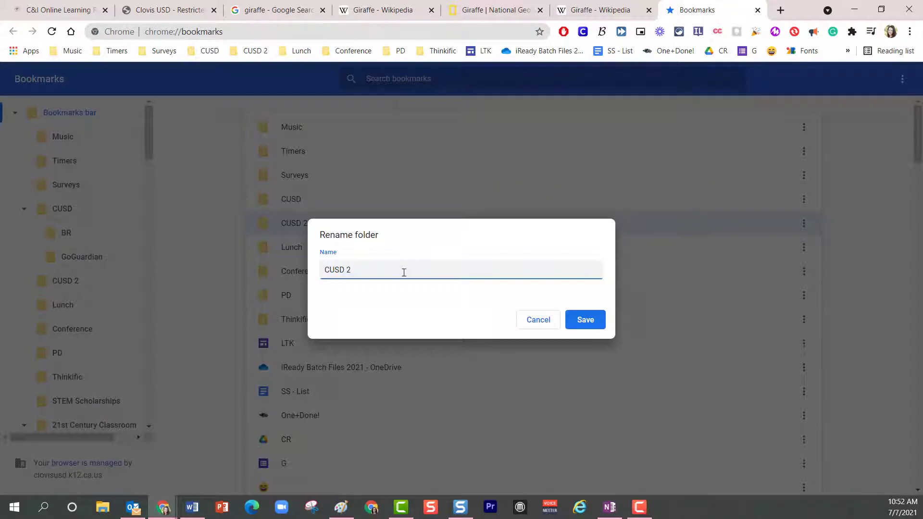
key("BackSpace")
type("3")
key("Return")
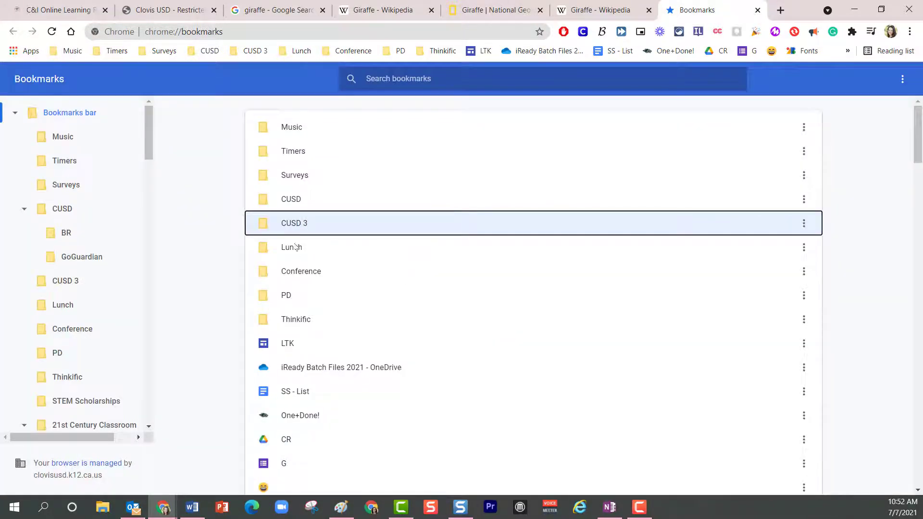
- Try to move the CUSD 3 folder above Music in the bookmark manager's list
mouse_move(296, 226)
left_mouse_down()
mouse_move(303, 141)
mouse_move(332, 162)
mouse_move(336, 243)
left_mouse_up()
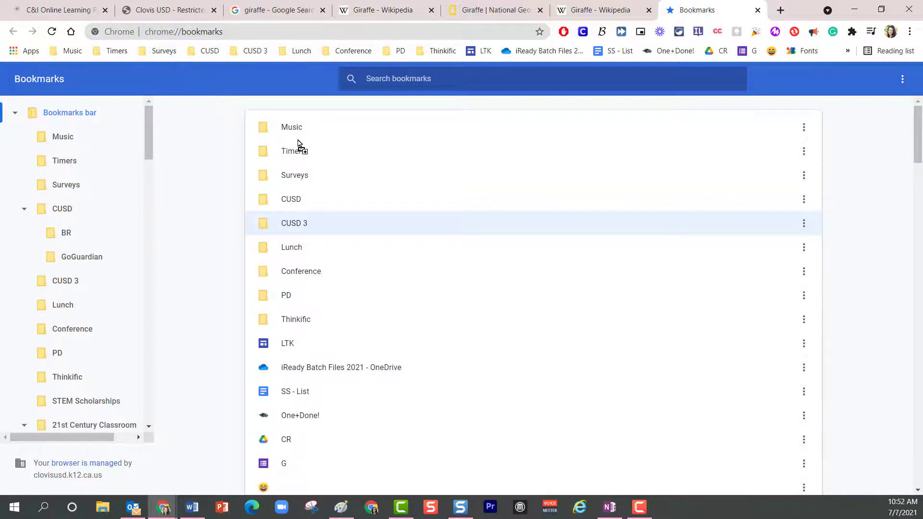
mouse_move(299, 135)
left_mouse_down()
mouse_move(313, 268)
mouse_move(301, 121)
left_mouse_up()
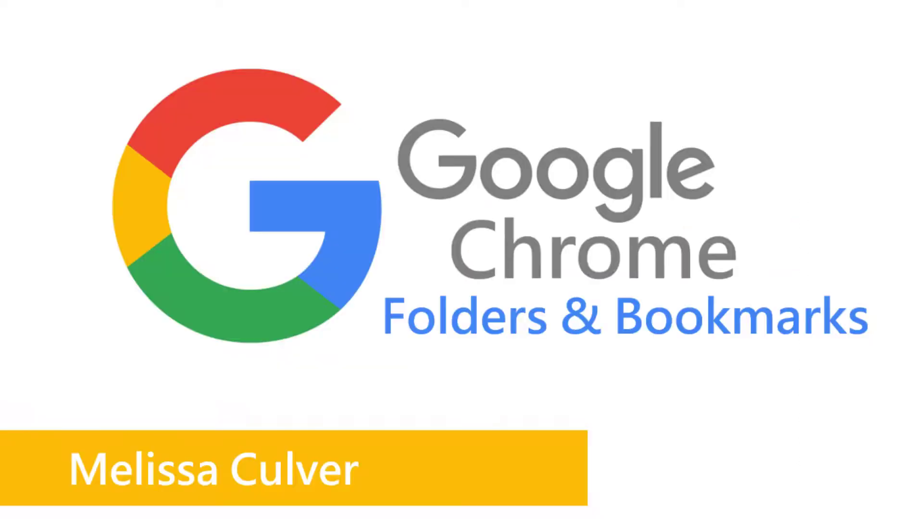